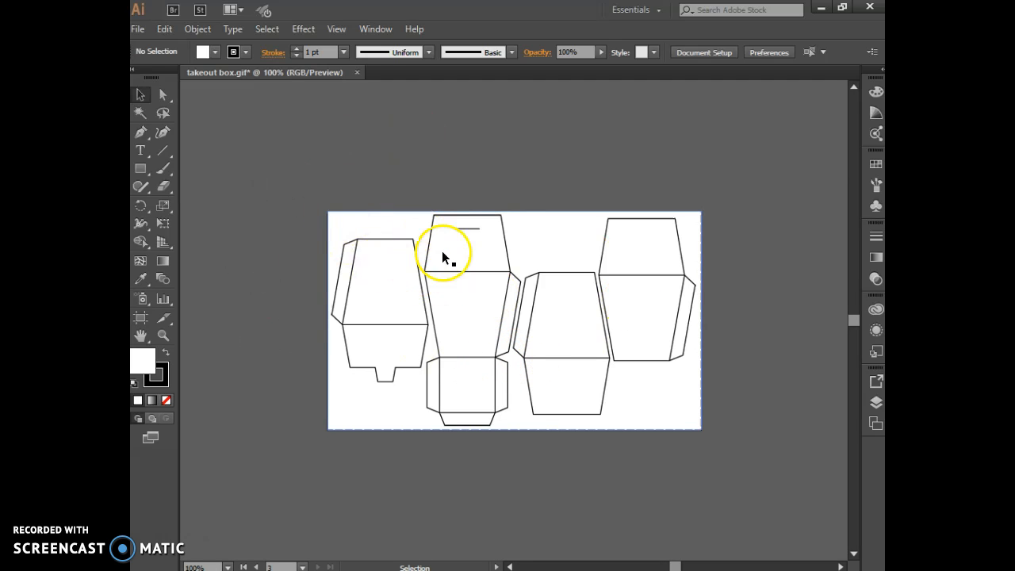
# Step: Trace the trapezoid panel of the leftmost box piece as a closed four-corner path with the Pen tool
pyautogui.moveTo(540, 294); pyautogui.dragTo(524, 270)
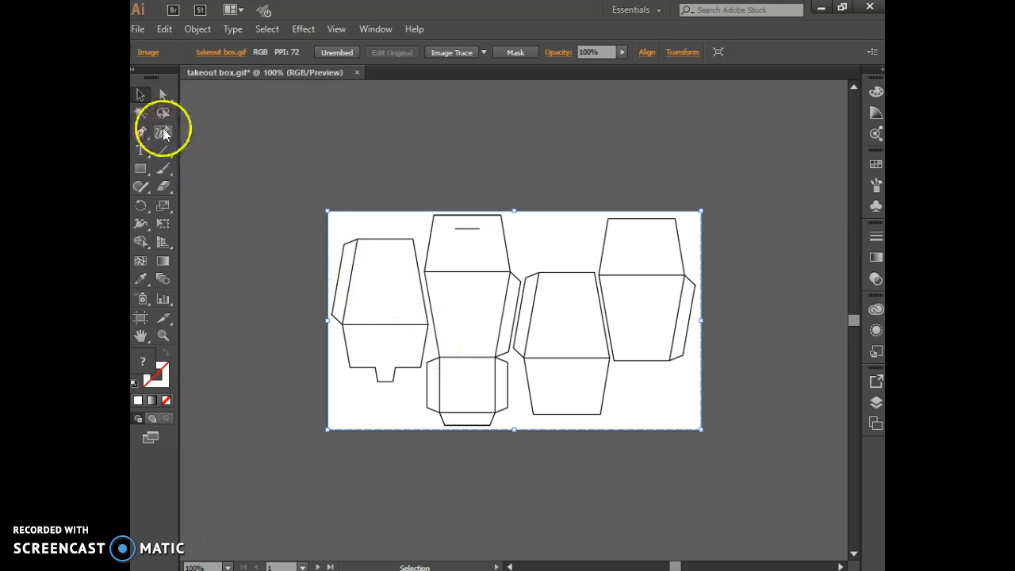
pyautogui.click(356, 239)
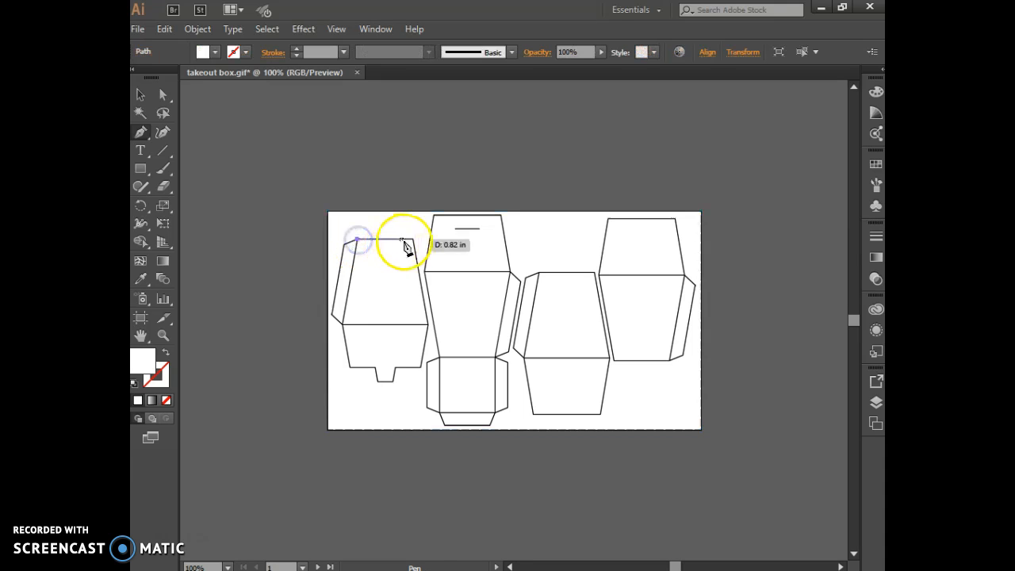
pyautogui.click(412, 239)
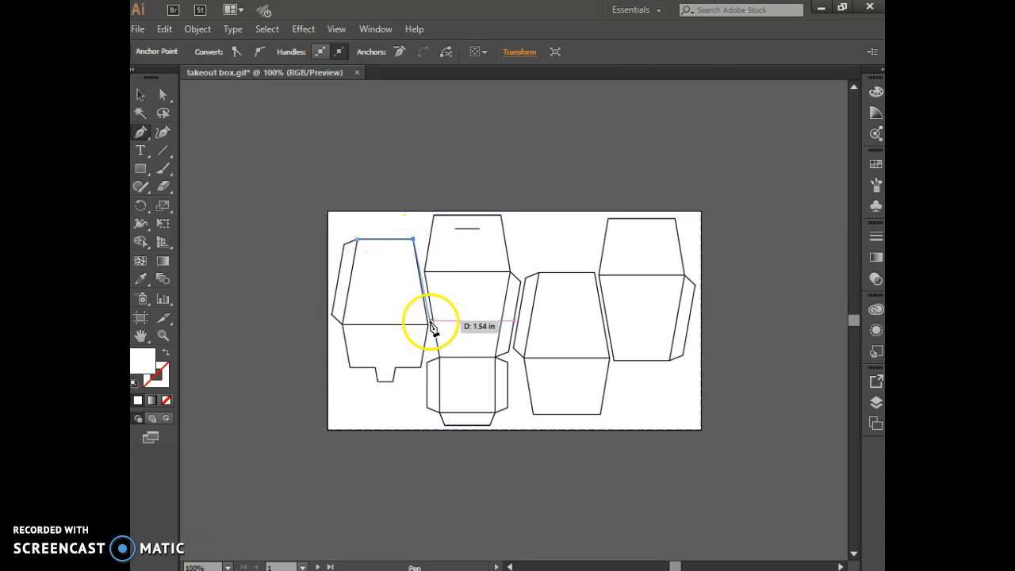
pyautogui.click(427, 325)
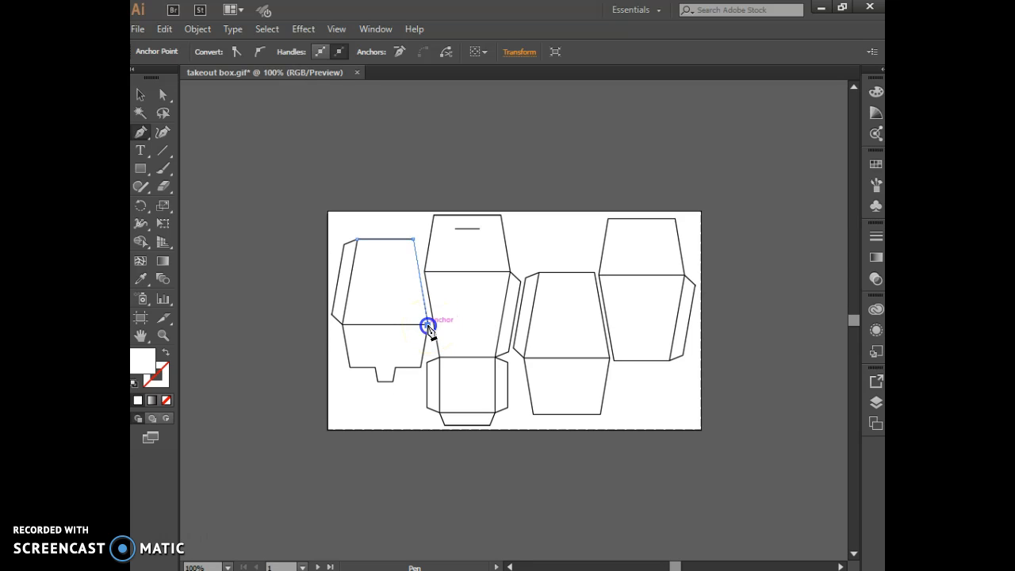
pyautogui.click(342, 326)
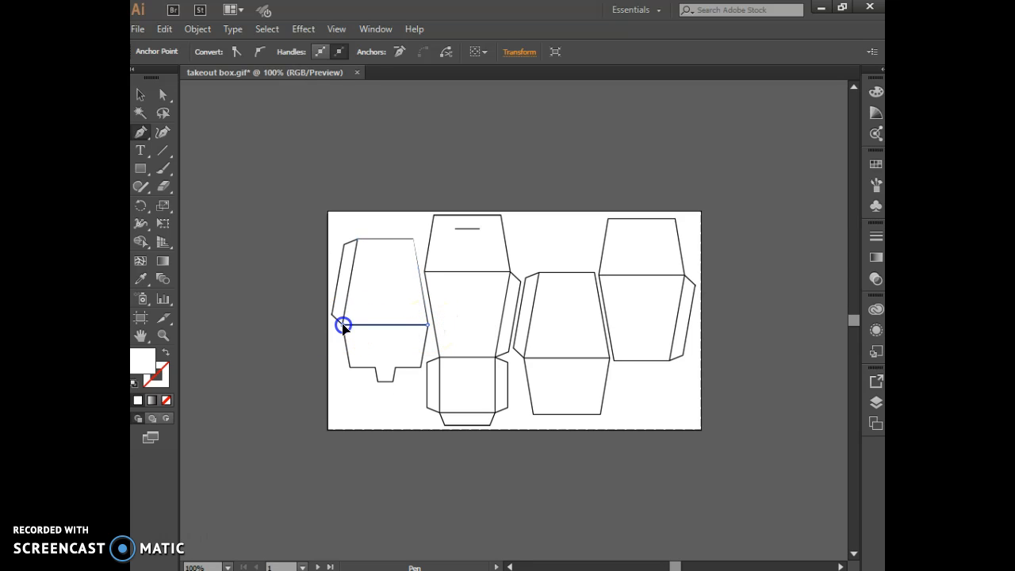
pyautogui.click(357, 239)
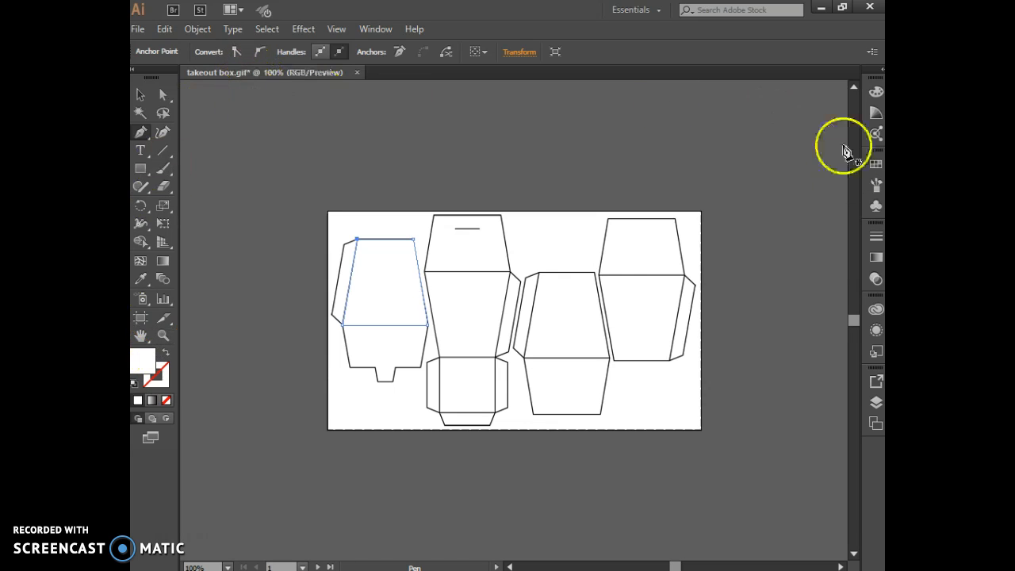
# Step: Fill the traced trapezoid panel with solid blue
pyautogui.click(876, 168)
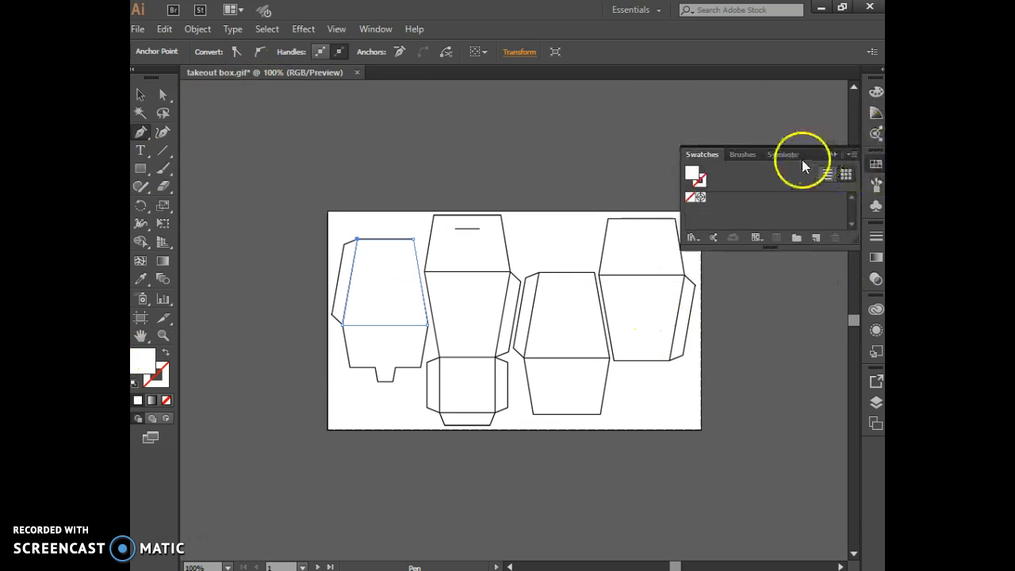
pyautogui.click(875, 96)
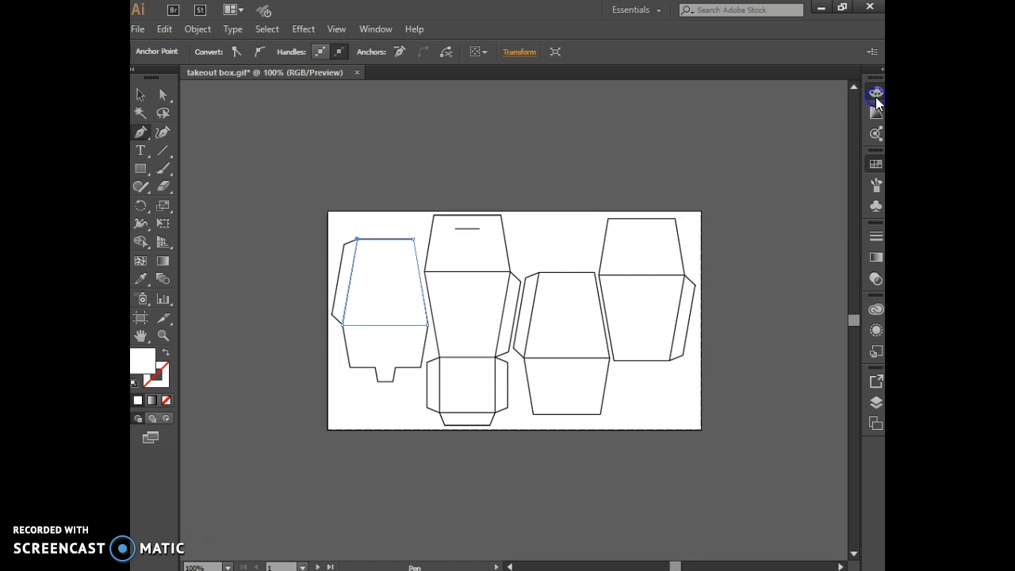
pyautogui.click(875, 97)
pyautogui.click(876, 97)
pyautogui.click(794, 118)
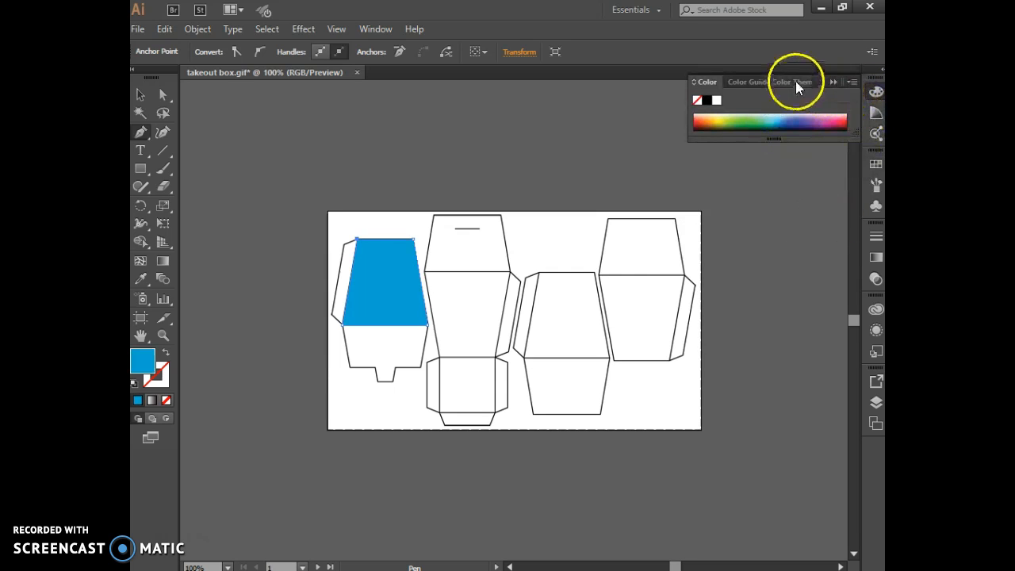
pyautogui.click(833, 82)
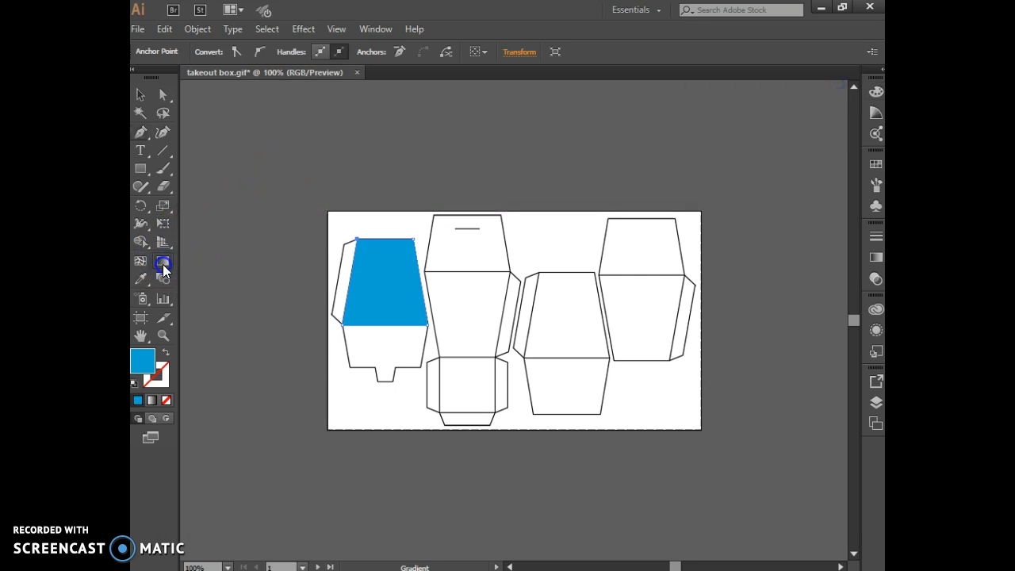
# Step: Apply a white-to-black linear gradient to the trapezoid panel, shifting its start inward and shortening its span so black comes in earlier
pyautogui.click(385, 280)
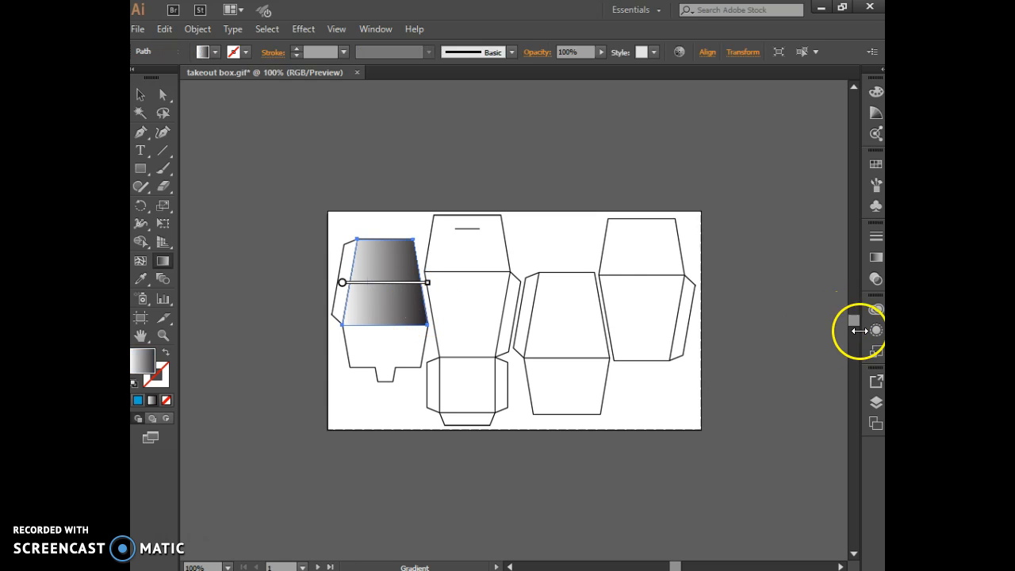
pyautogui.click(872, 257)
pyautogui.click(833, 344)
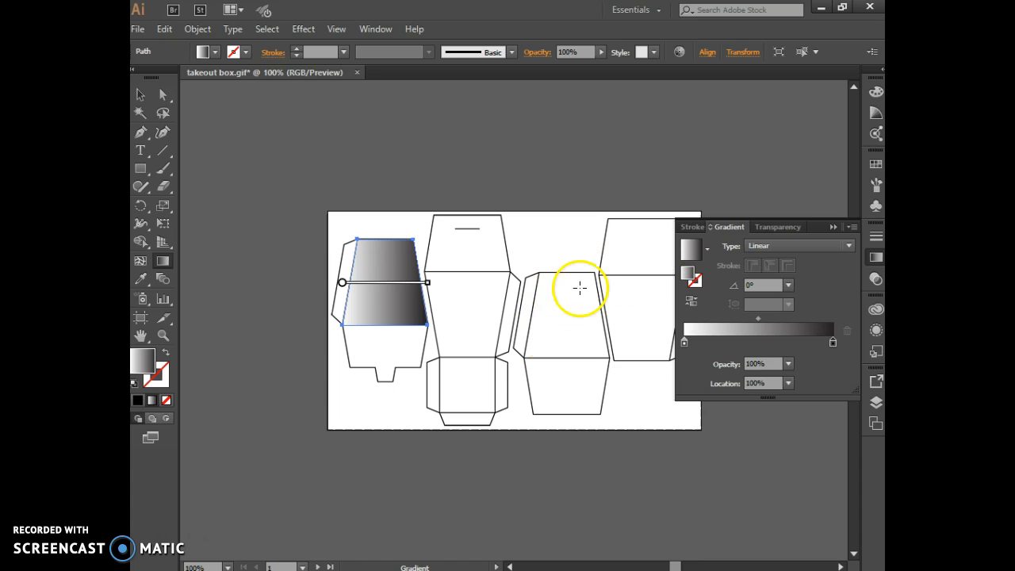
pyautogui.click(834, 226)
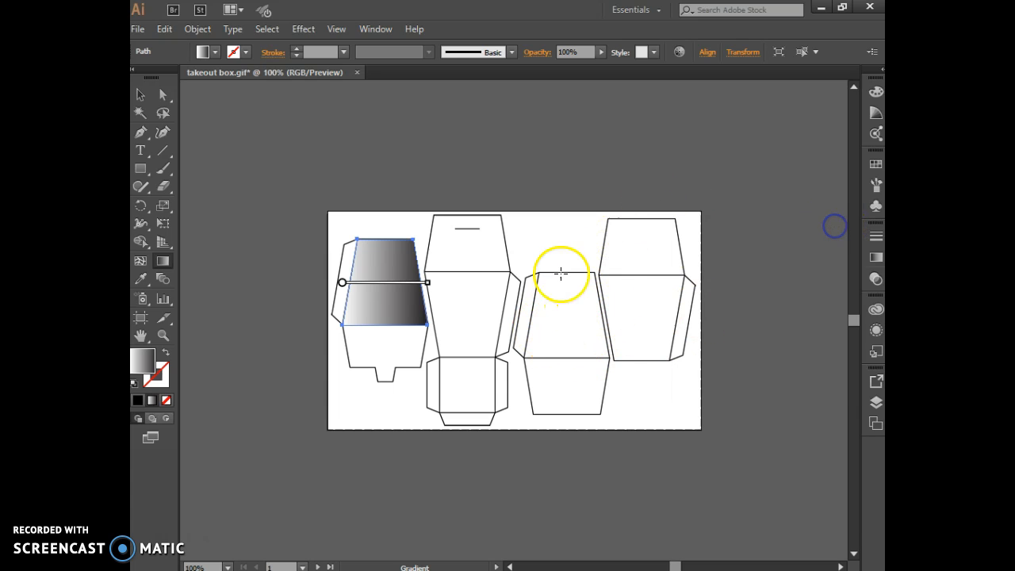
pyautogui.moveTo(345, 287); pyautogui.dragTo(359, 288)
pyautogui.moveTo(442, 290); pyautogui.dragTo(404, 294)
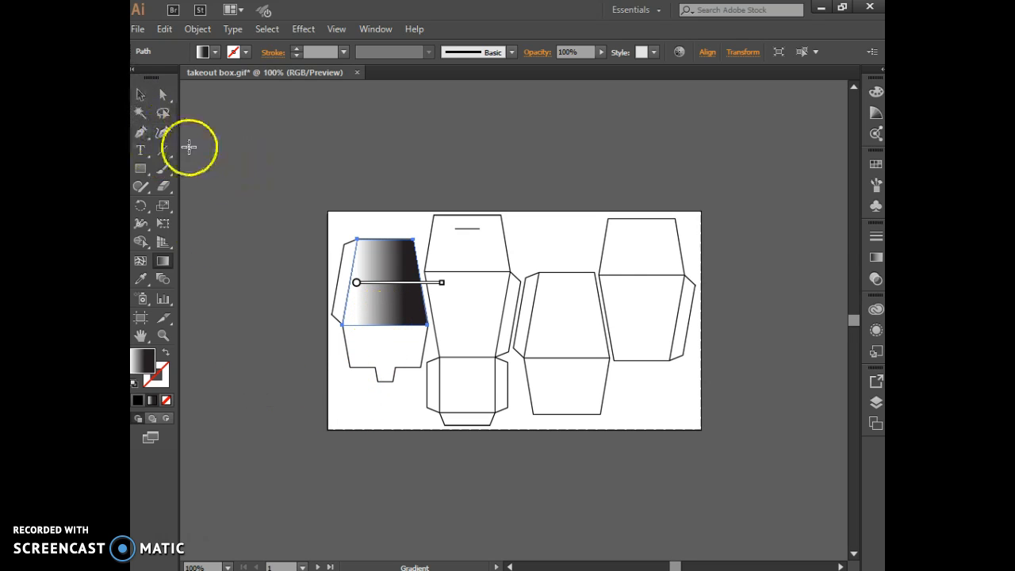
# Step: Trace the flap below the gradient panel, including its small tab, as a closed path with the Pen tool
pyautogui.click(140, 132)
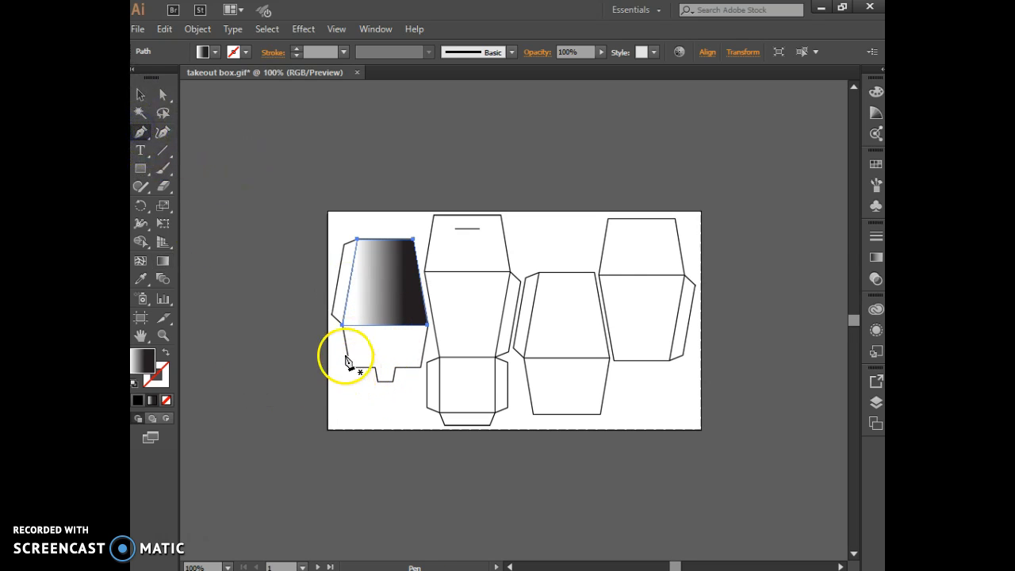
pyautogui.click(350, 367)
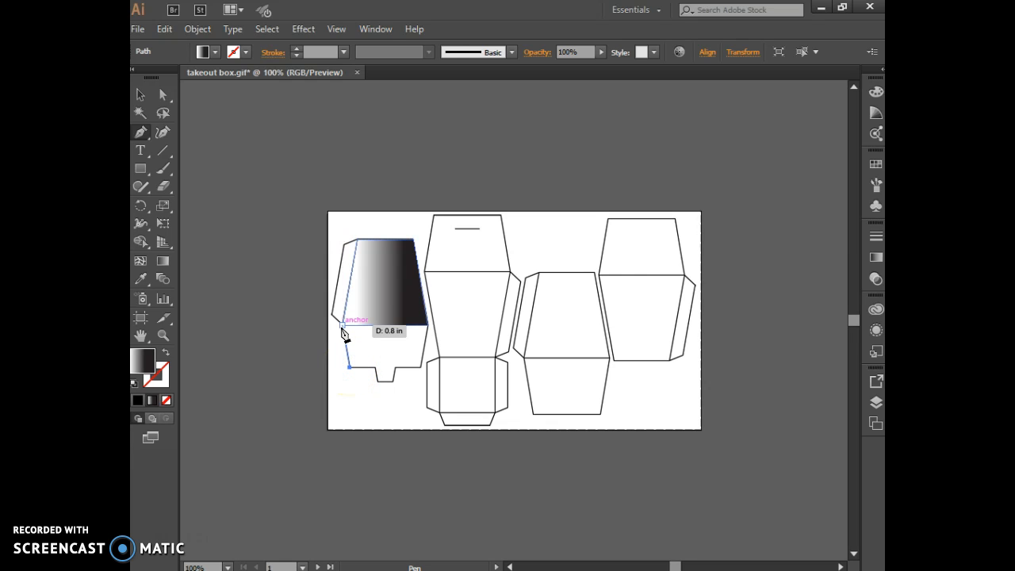
pyautogui.click(342, 326)
pyautogui.click(427, 326)
pyautogui.click(421, 368)
pyautogui.click(395, 368)
pyautogui.click(393, 382)
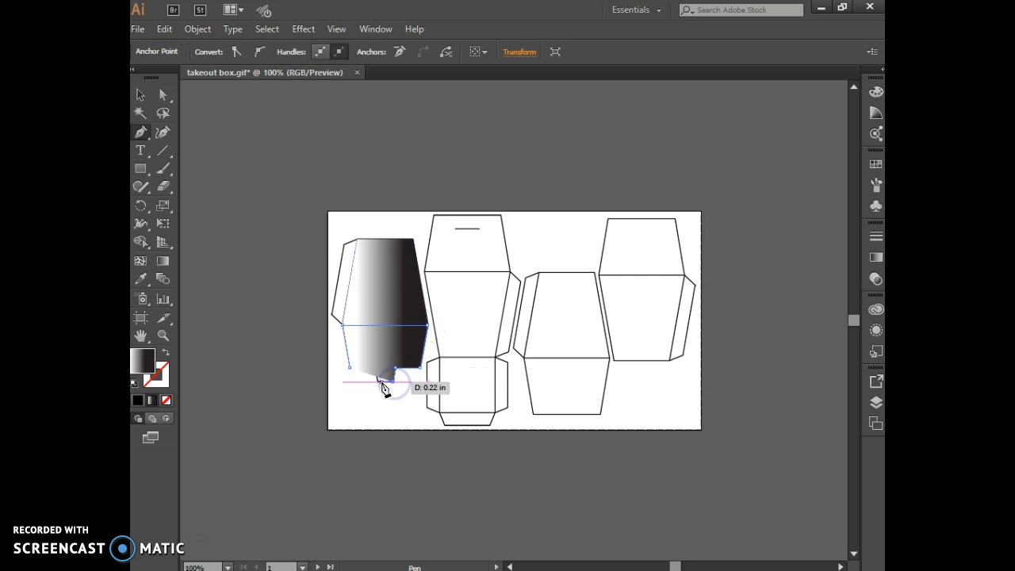
pyautogui.click(379, 383)
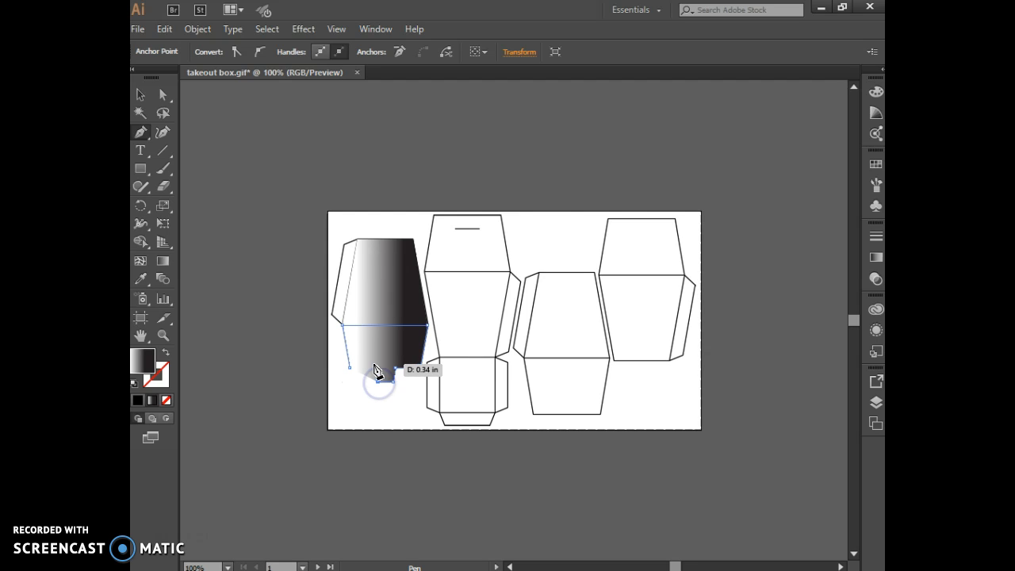
pyautogui.click(374, 367)
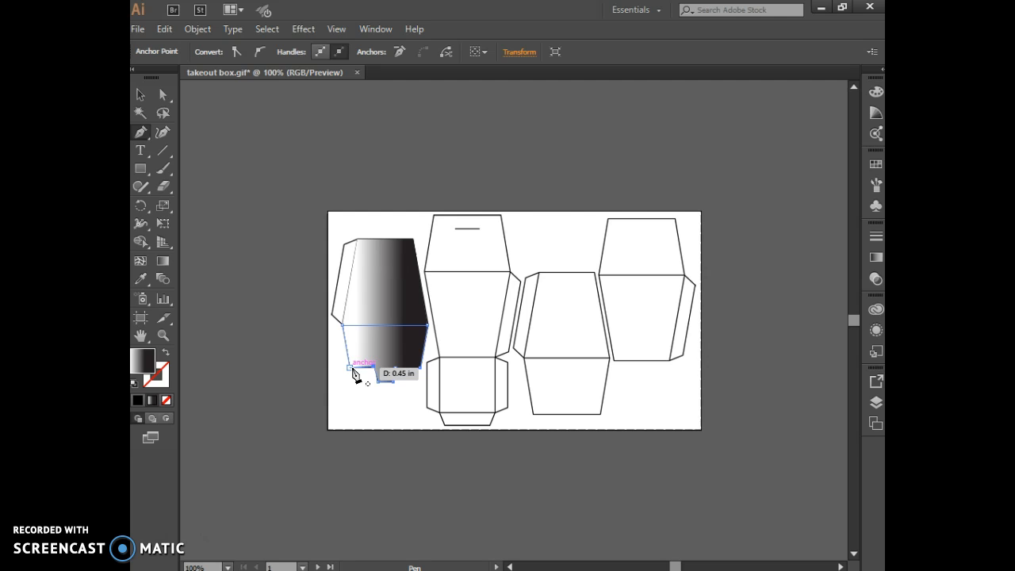
pyautogui.click(353, 371)
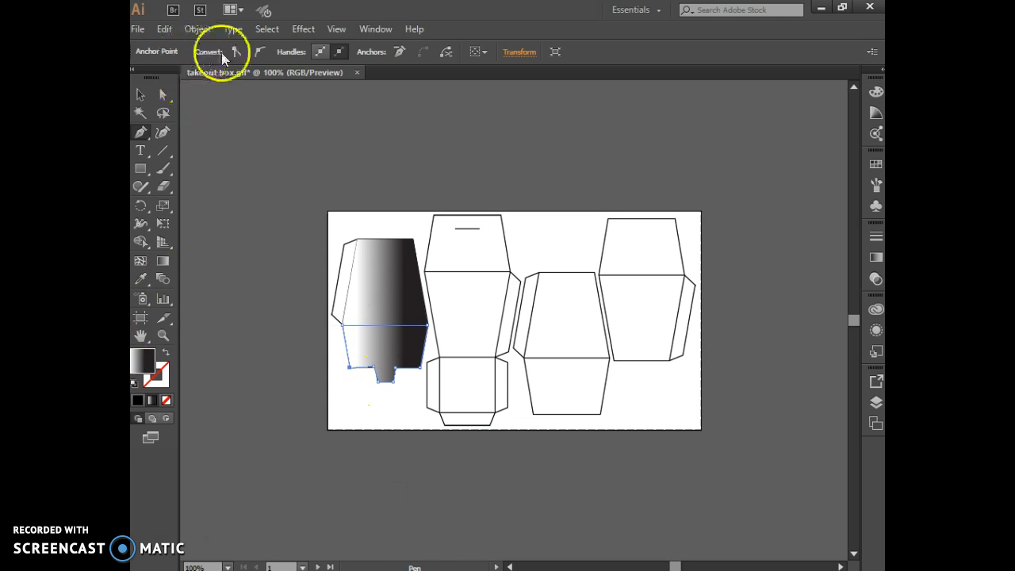
# Step: Remove the fill from the traced flap and move the anchor at the tab's upper-left corner onto the template outline
pyautogui.click(166, 400)
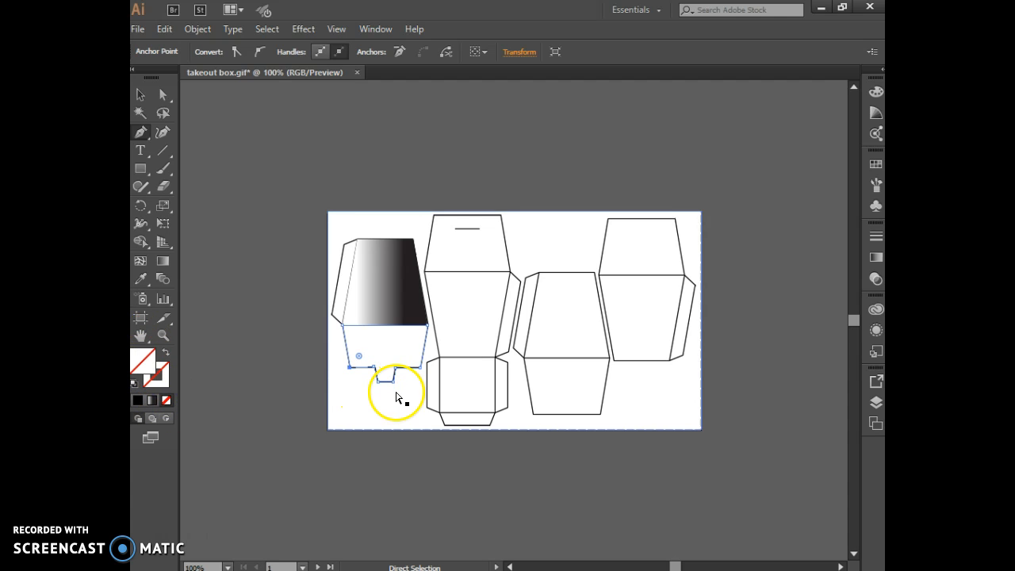
pyautogui.hotkey('ctrl', '=')
pyautogui.hotkey('ctrl', '=')
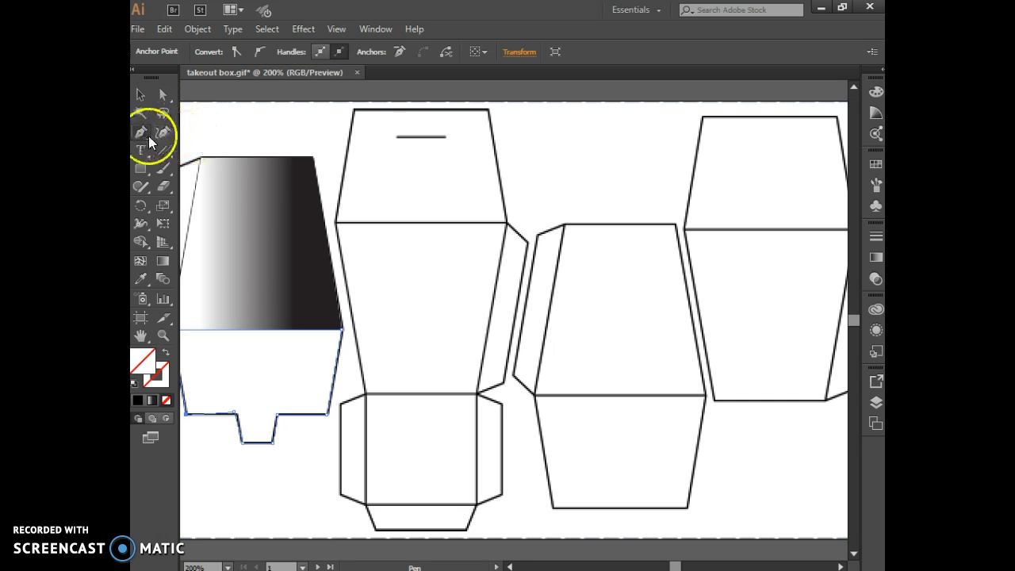
pyautogui.moveTo(139, 137); pyautogui.dragTo(139, 133)
pyautogui.click(163, 94)
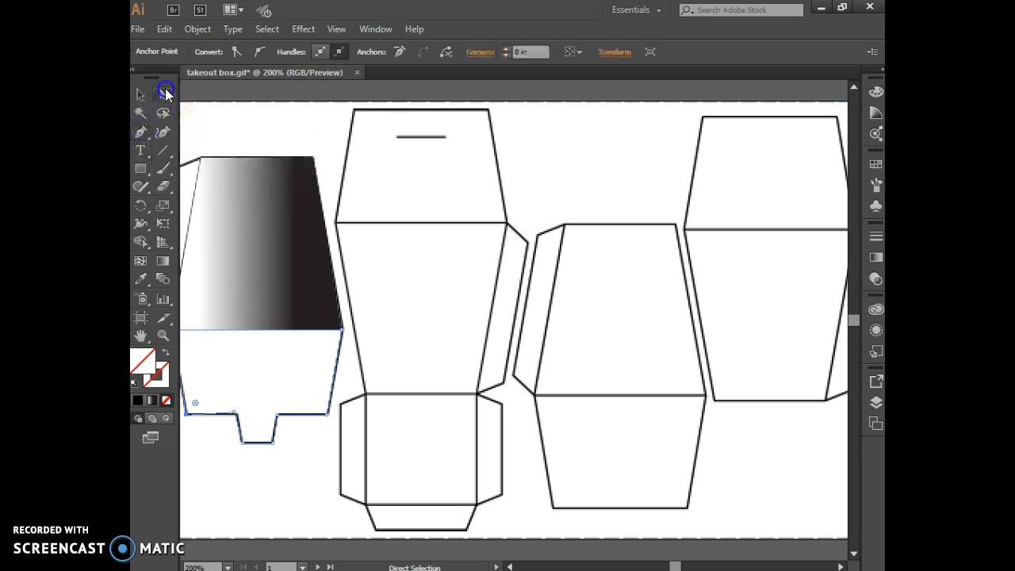
pyautogui.click(233, 414)
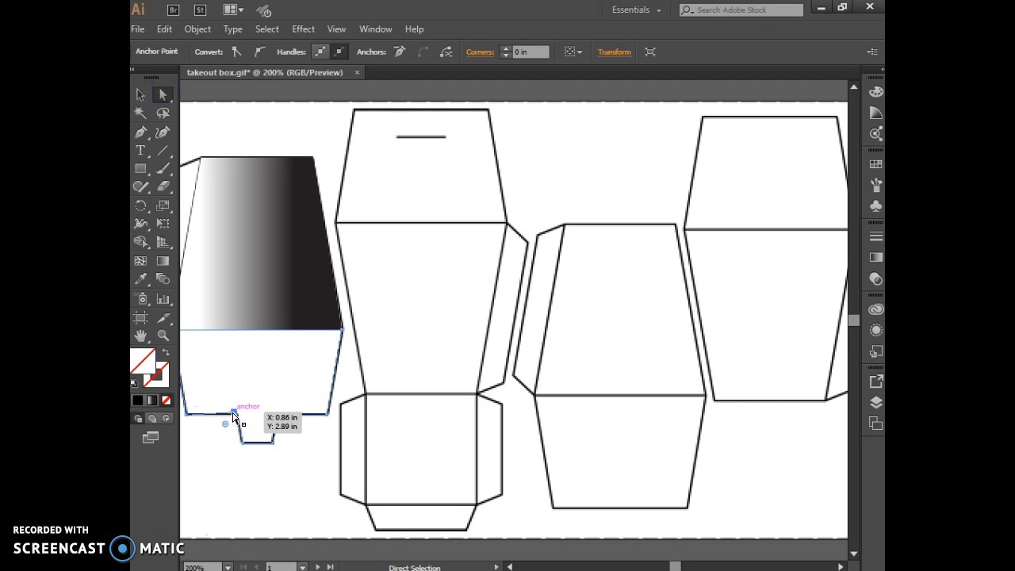
pyautogui.moveTo(236, 418); pyautogui.dragTo(239, 418)
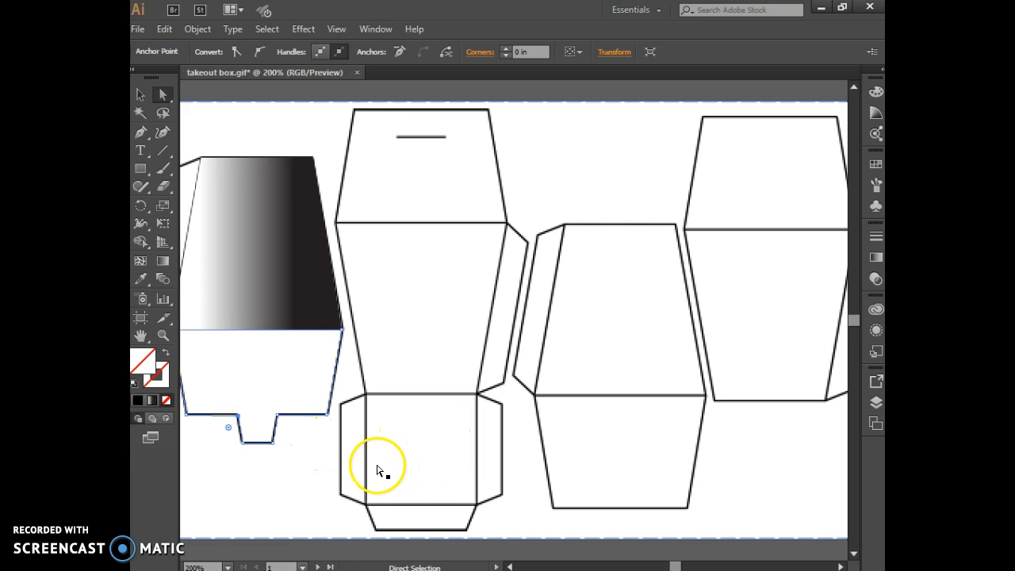
# Step: Create a new landscape Letter-size document with one artboard
pyautogui.click(138, 29)
pyautogui.click(138, 30)
pyautogui.click(139, 30)
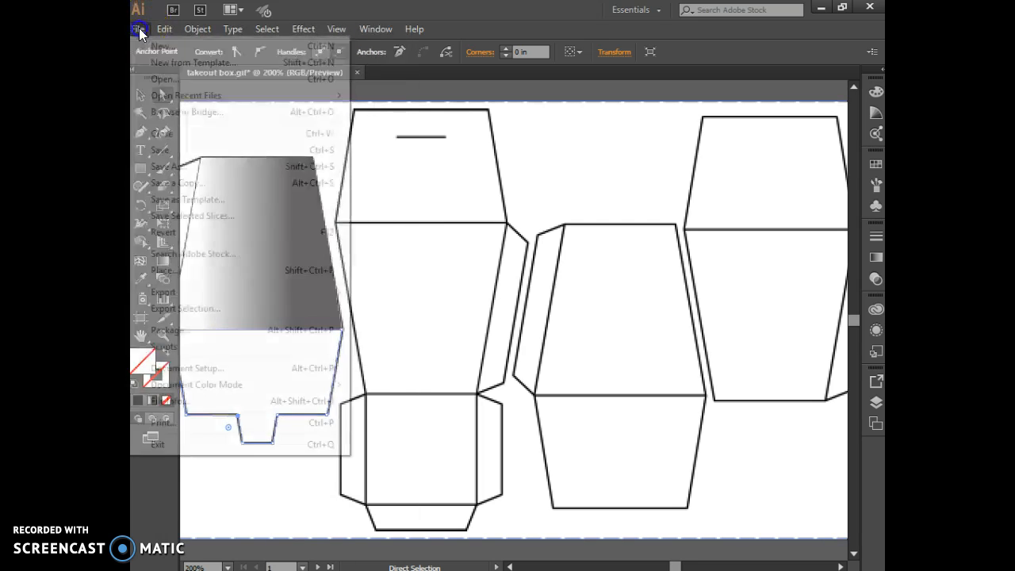
pyautogui.press('Escape')
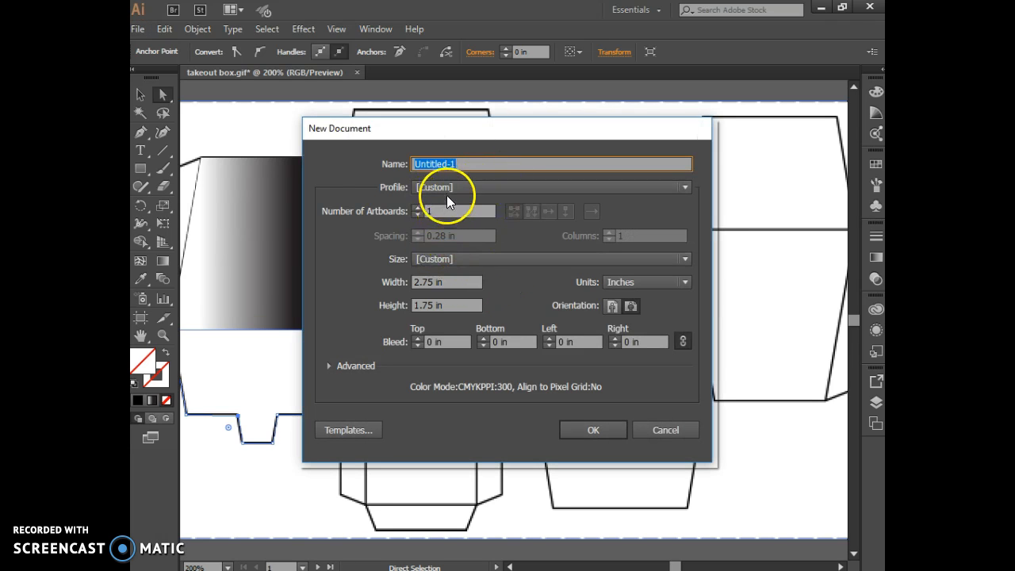
pyautogui.click(460, 260)
pyautogui.click(461, 260)
pyautogui.click(461, 260)
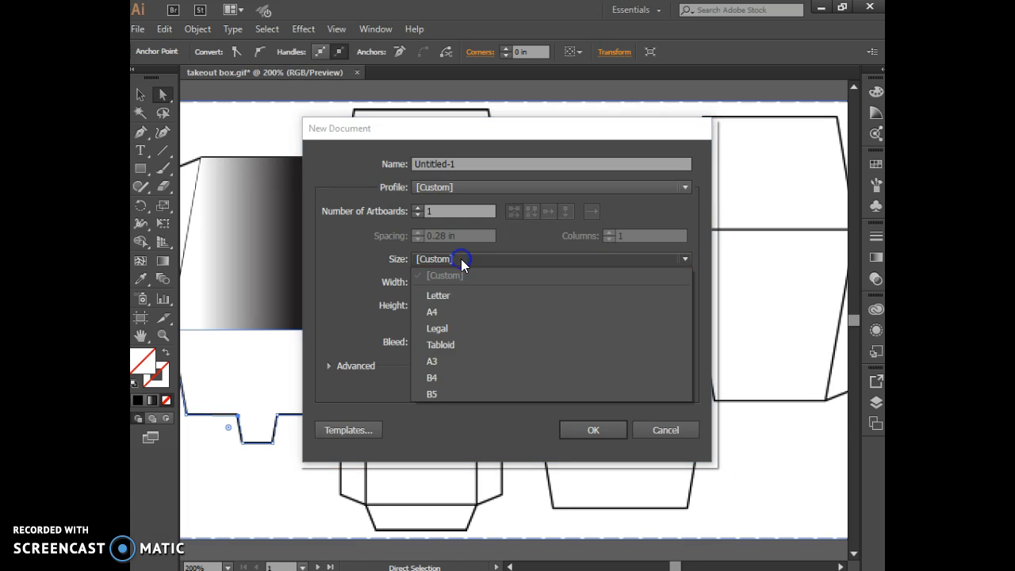
pyautogui.click(462, 294)
pyautogui.click(579, 430)
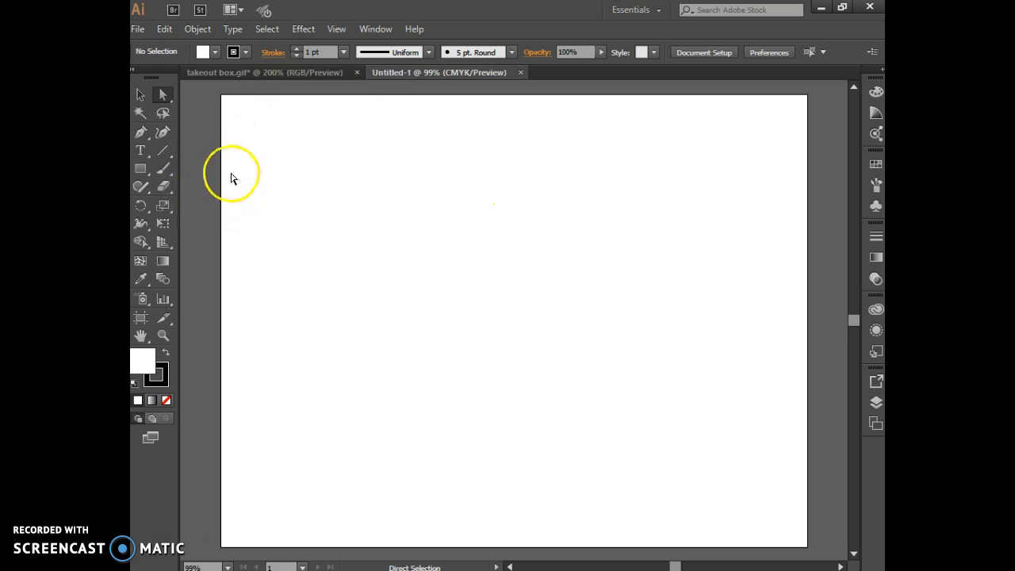
# Step: Draw a circle near the middle of the artboard with the Ellipse tool and fill it with light green
pyautogui.moveTo(141, 174); pyautogui.dragTo(197, 212)
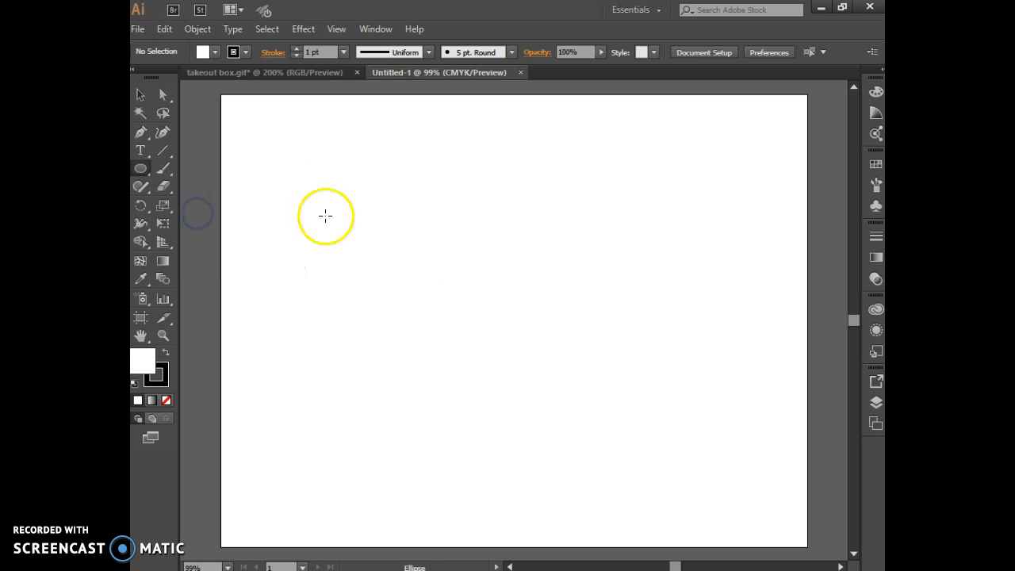
pyautogui.moveTo(426, 238); pyautogui.dragTo(588, 390)
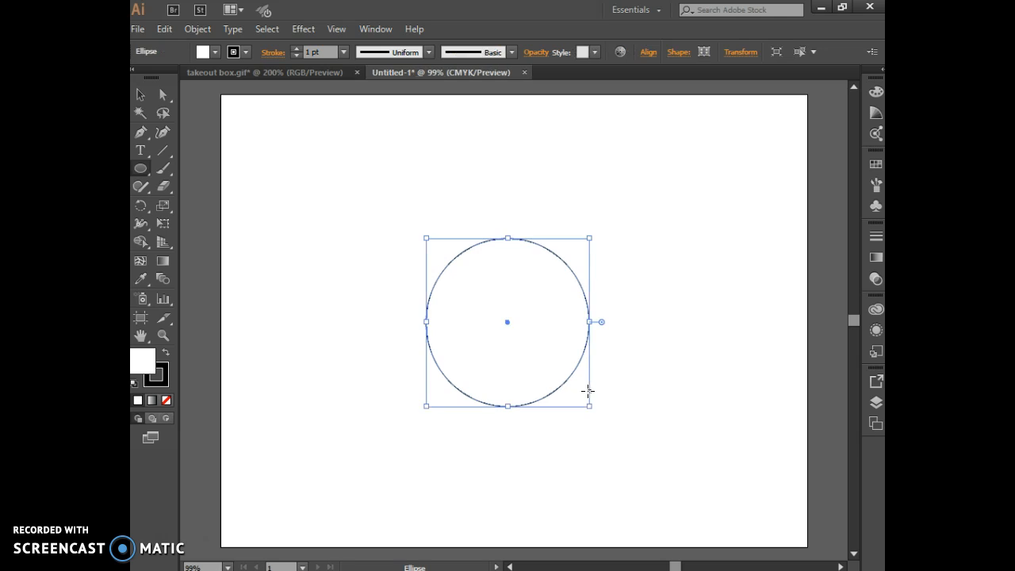
pyautogui.click(877, 116)
pyautogui.click(877, 93)
pyautogui.click(710, 119)
pyautogui.click(729, 119)
pyautogui.click(744, 121)
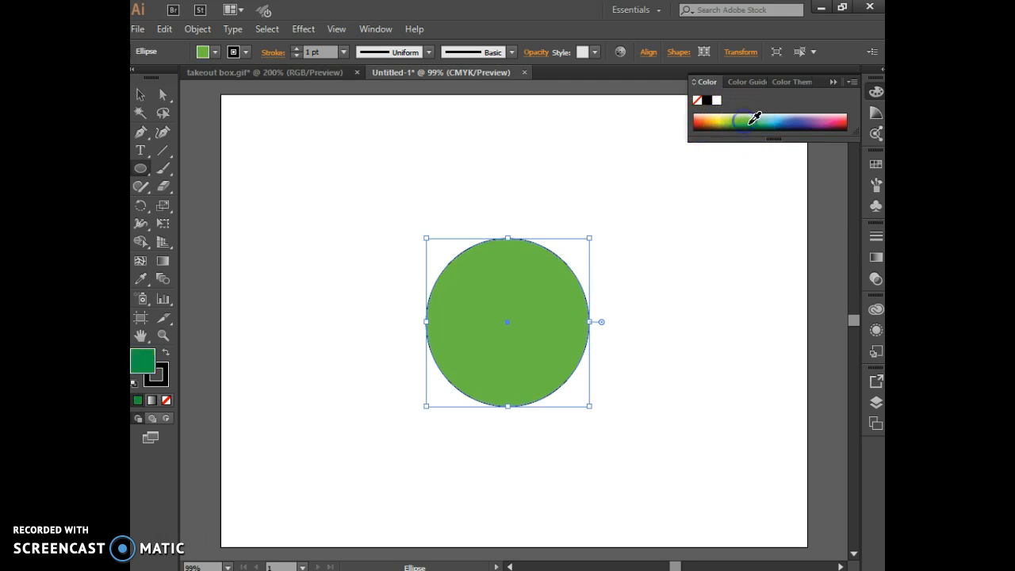
pyautogui.click(743, 118)
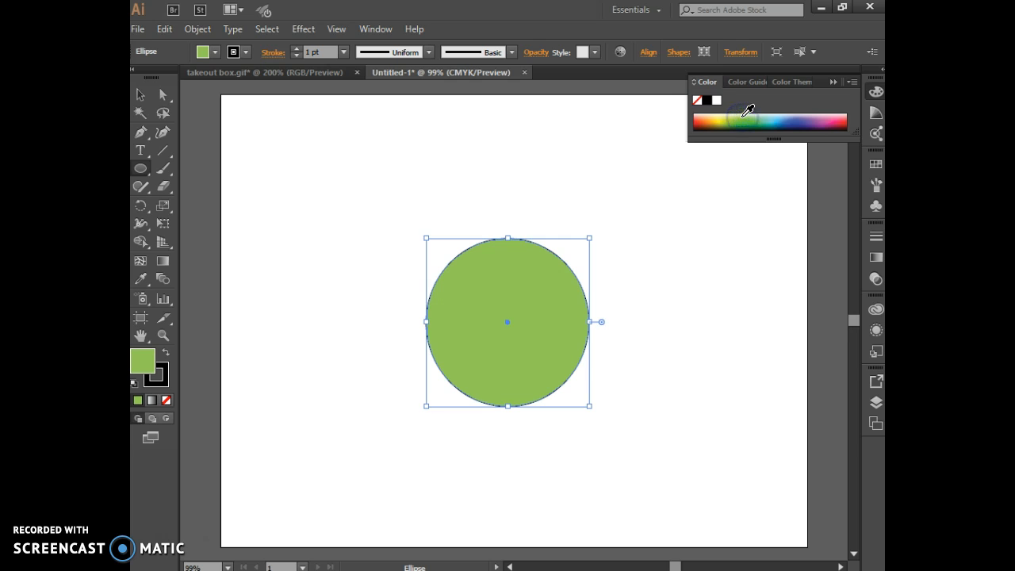
# Step: Add anchor points to the circle's outline just left of its top anchor with the Pen tool
pyautogui.click(140, 132)
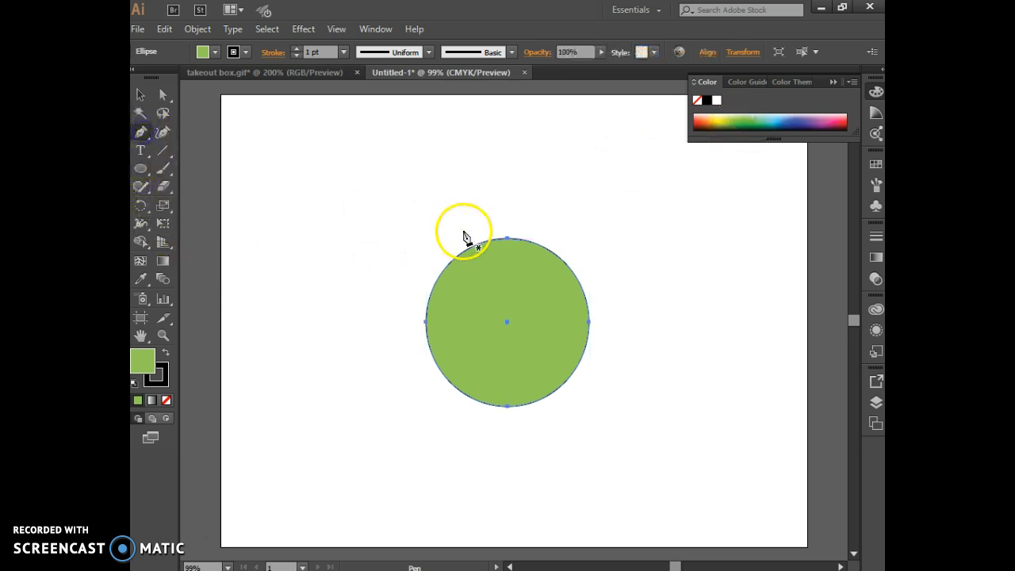
pyautogui.click(498, 239)
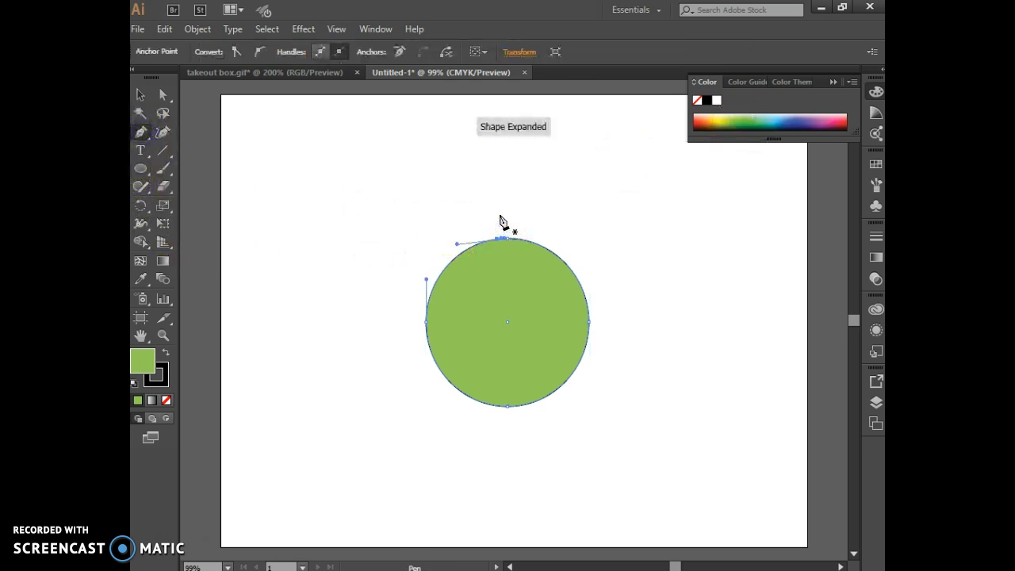
pyautogui.hotkey('ctrl', '+')
pyautogui.hotkey('ctrl', '+')
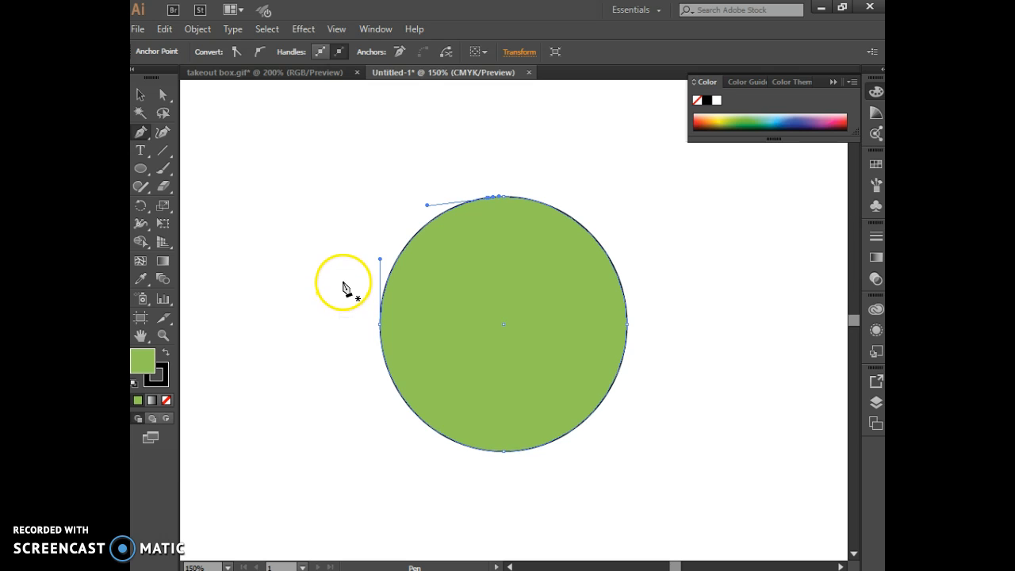
# Step: Start saving the circle document under a new name and create a folder named hybrid in Pictures
pyautogui.click(138, 29)
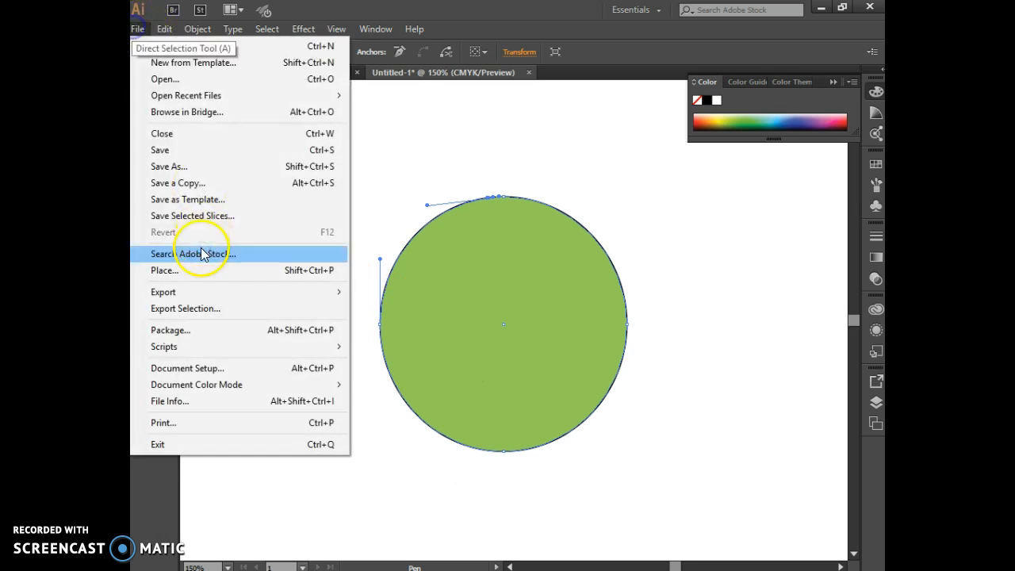
pyautogui.click(182, 167)
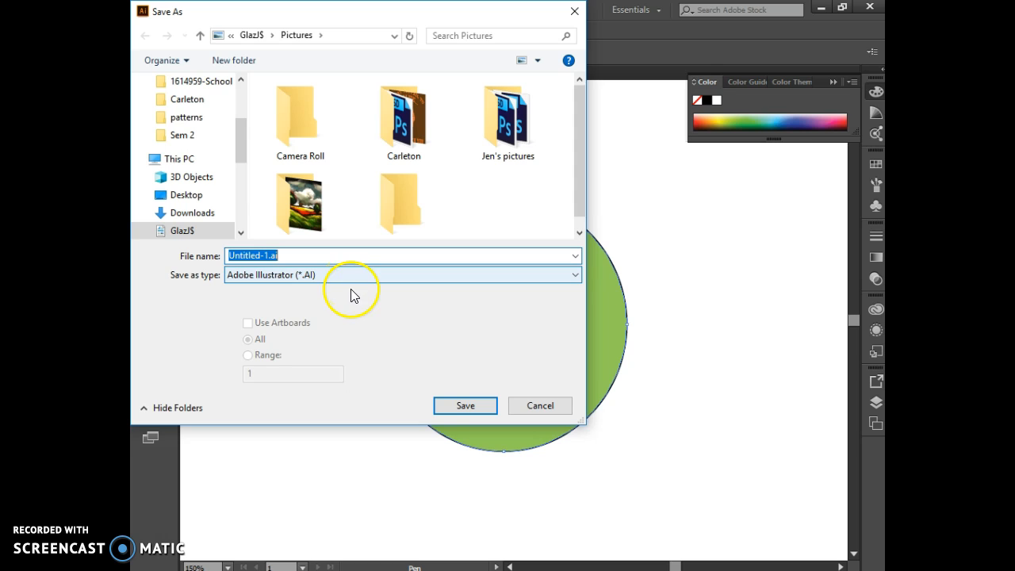
pyautogui.click(246, 65)
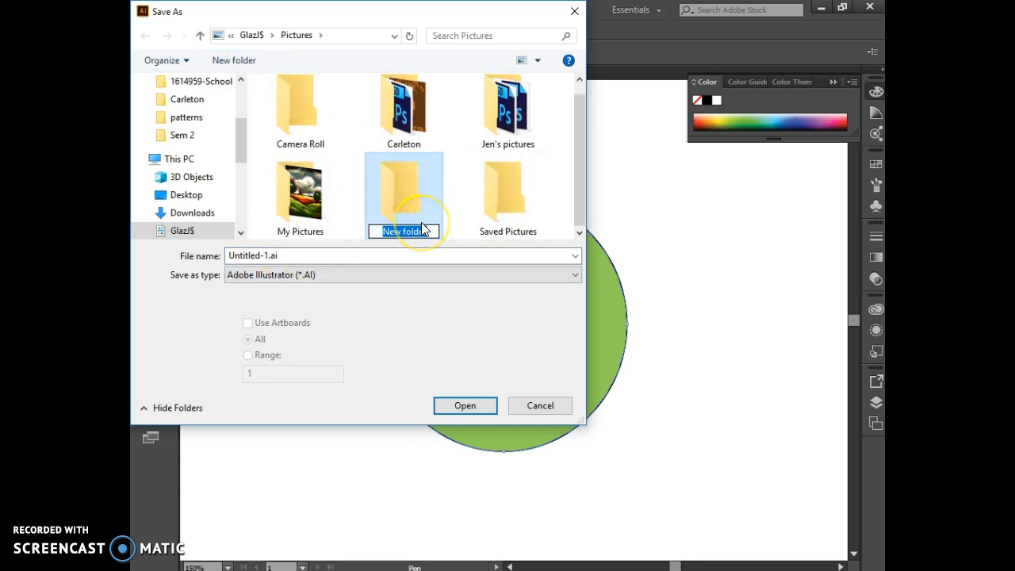
pyautogui.write('hybrid')
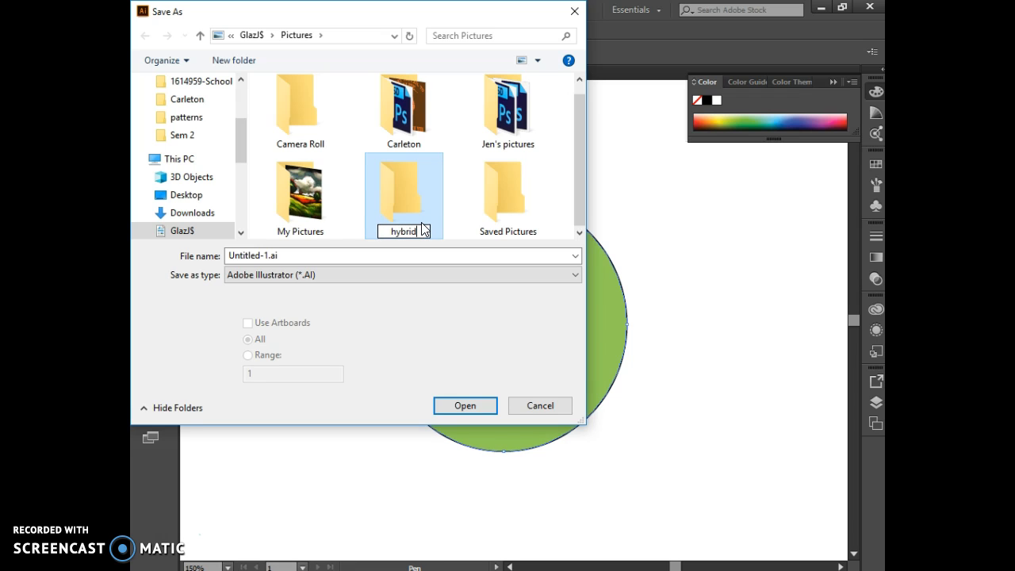
pyautogui.click(429, 229)
# Step: Save the circle document as apple in the hybrid folder, in Adobe Illustrator format with the Illustrator CC version options
pyautogui.doubleClick(502, 127)
pyautogui.click(296, 255)
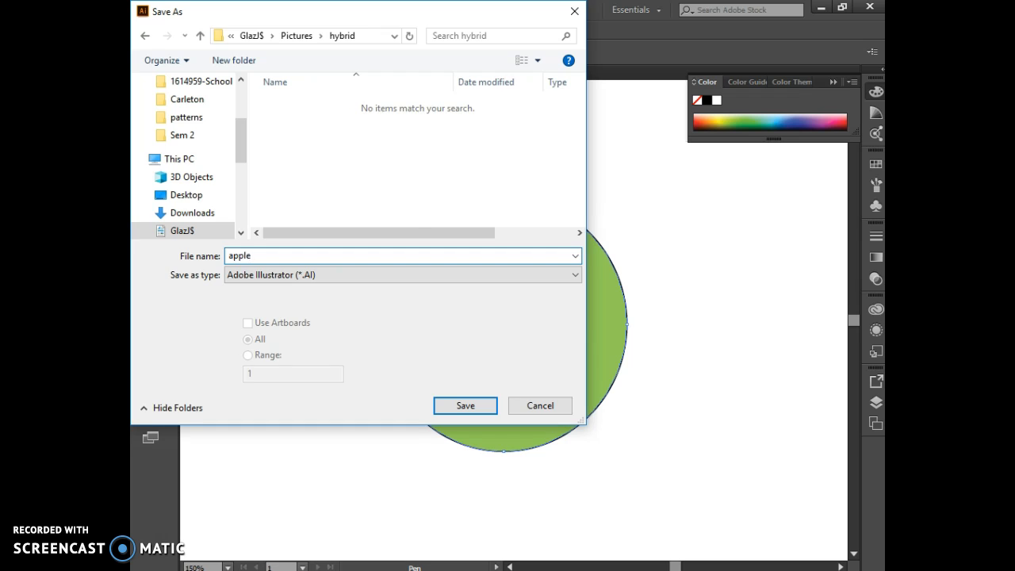
pyautogui.press('Return')
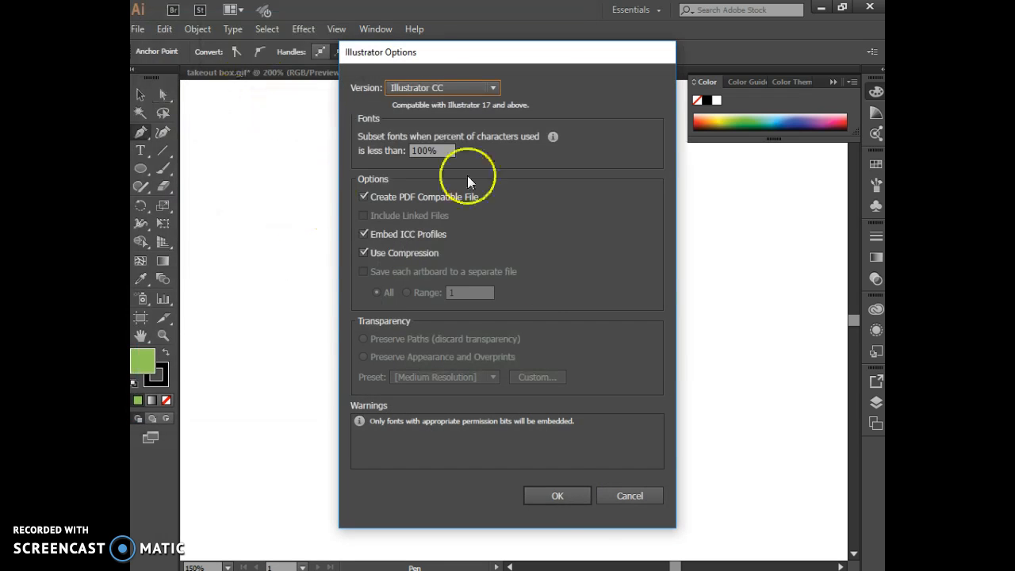
pyautogui.click(558, 495)
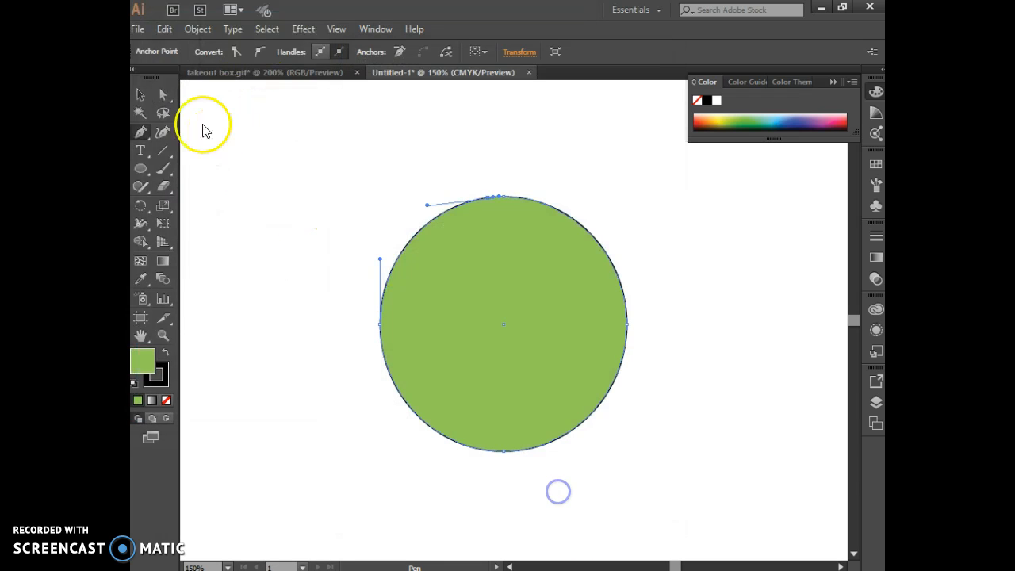
# Step: Save the takeout box document as outer box in the hybrid folder, in Adobe Illustrator (*.AI) format with the default options
pyautogui.click(243, 74)
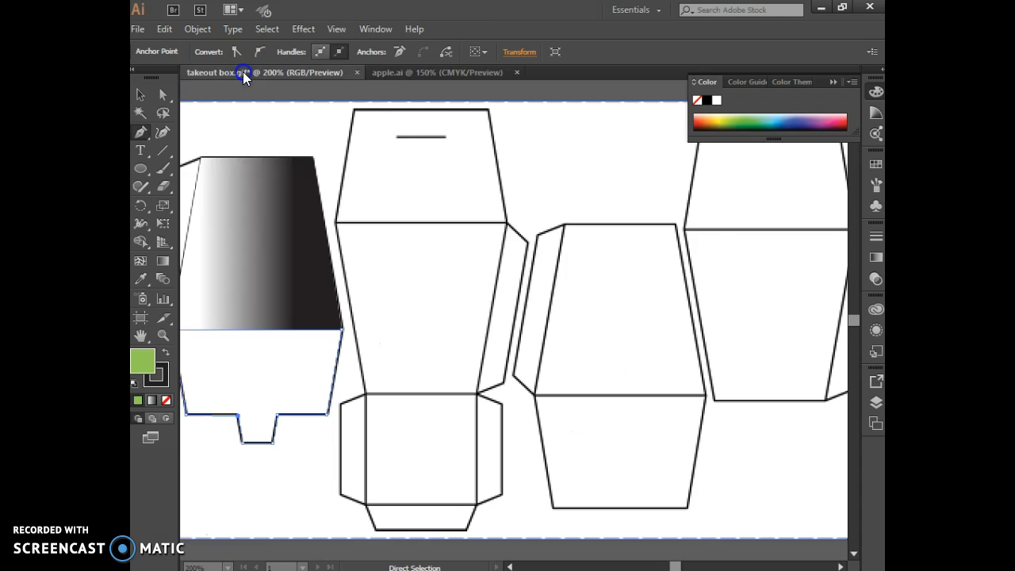
pyautogui.click(137, 28)
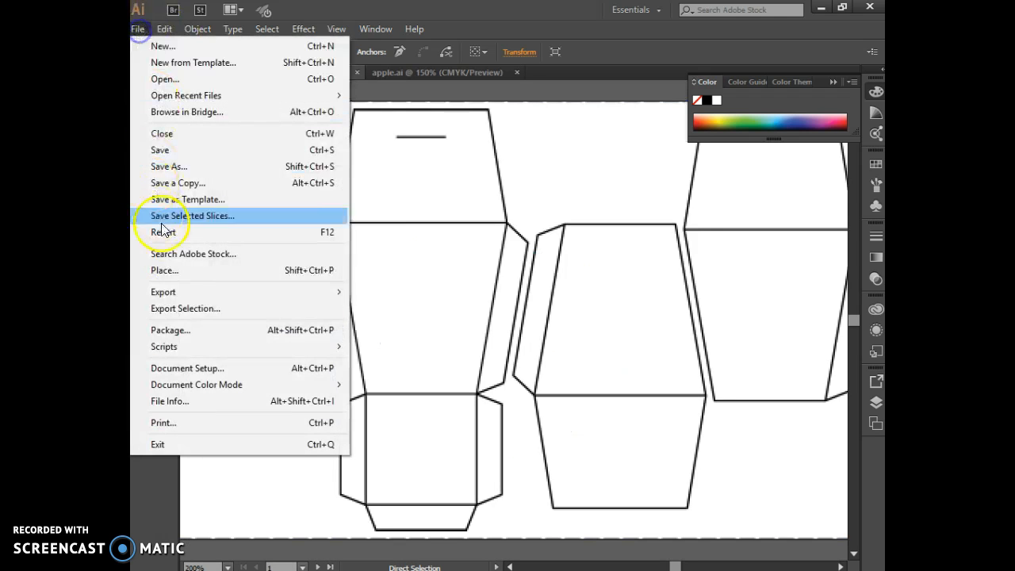
pyautogui.click(182, 166)
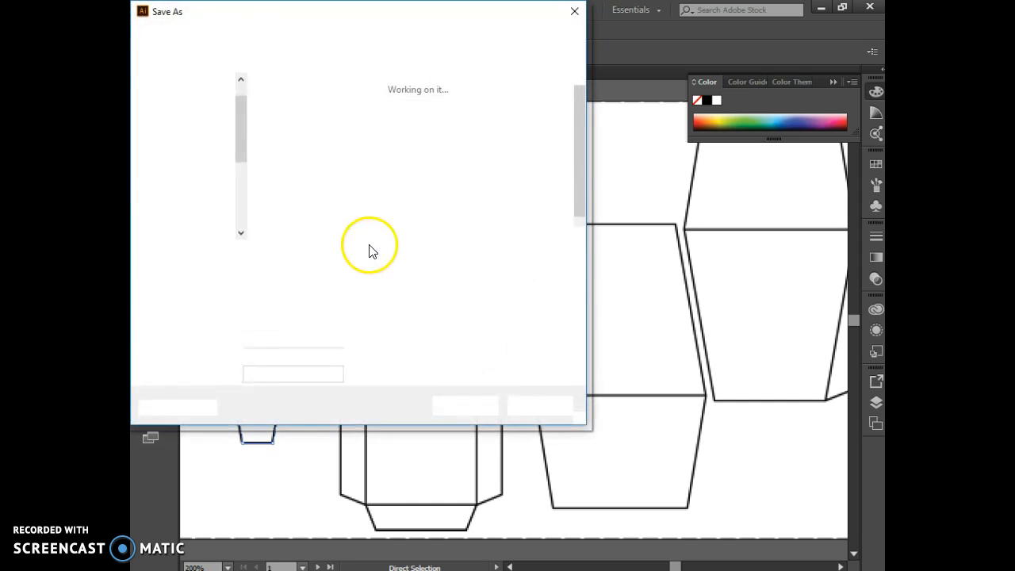
pyautogui.doubleClick(508, 120)
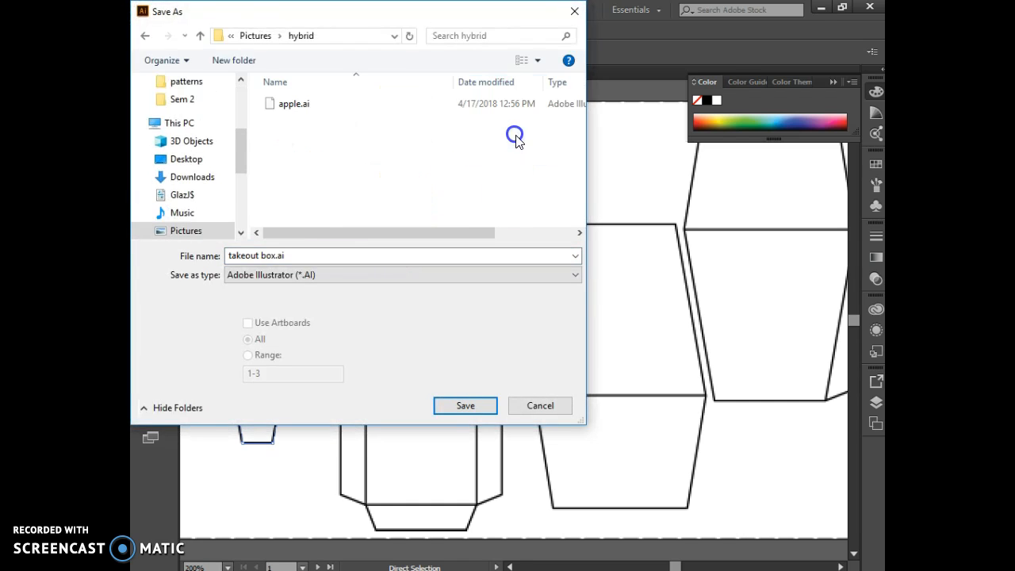
pyautogui.click(269, 276)
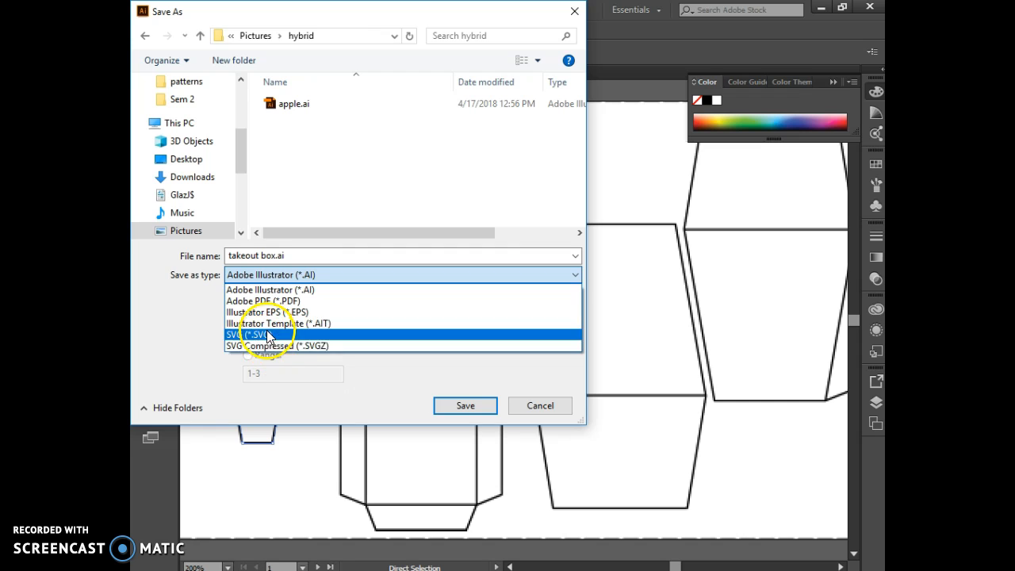
pyautogui.click(257, 289)
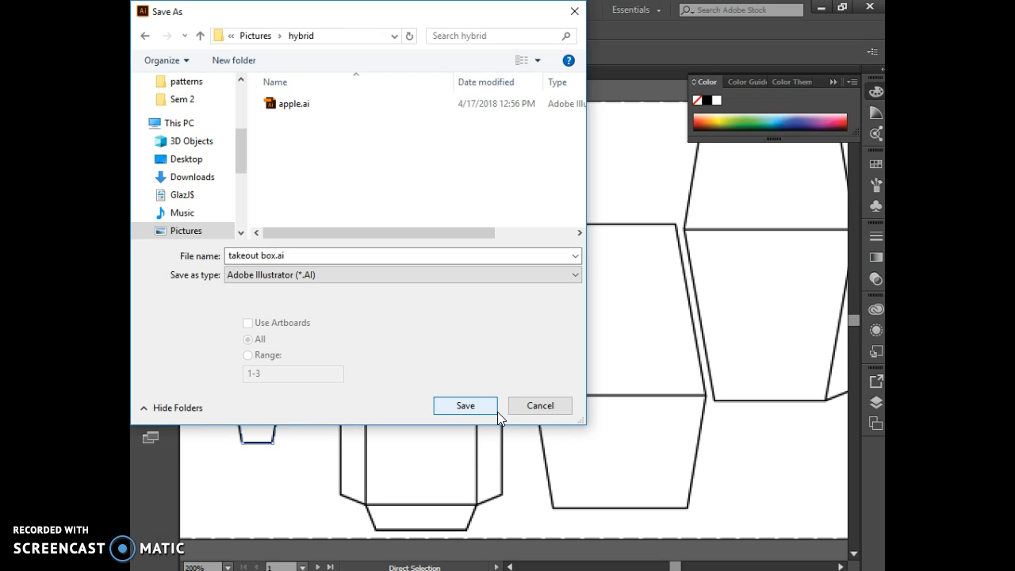
pyautogui.doubleClick(286, 256)
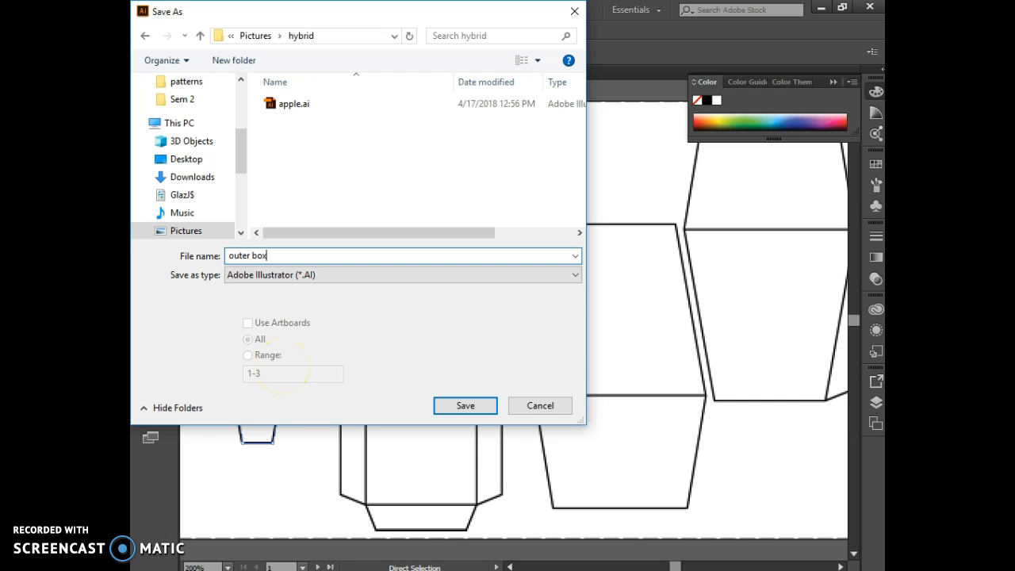
pyautogui.write('outer box')
pyautogui.press('Escape')
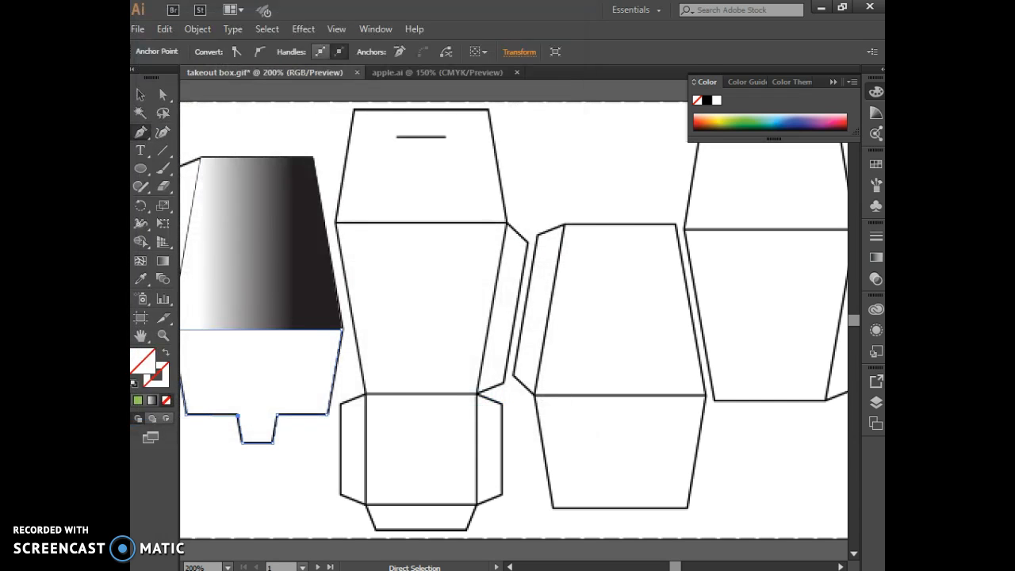
pyautogui.click(544, 495)
# Step: Switch to Chrome and search Google Images for "scan code"
pyautogui.hotkey('alt', 'Tab')
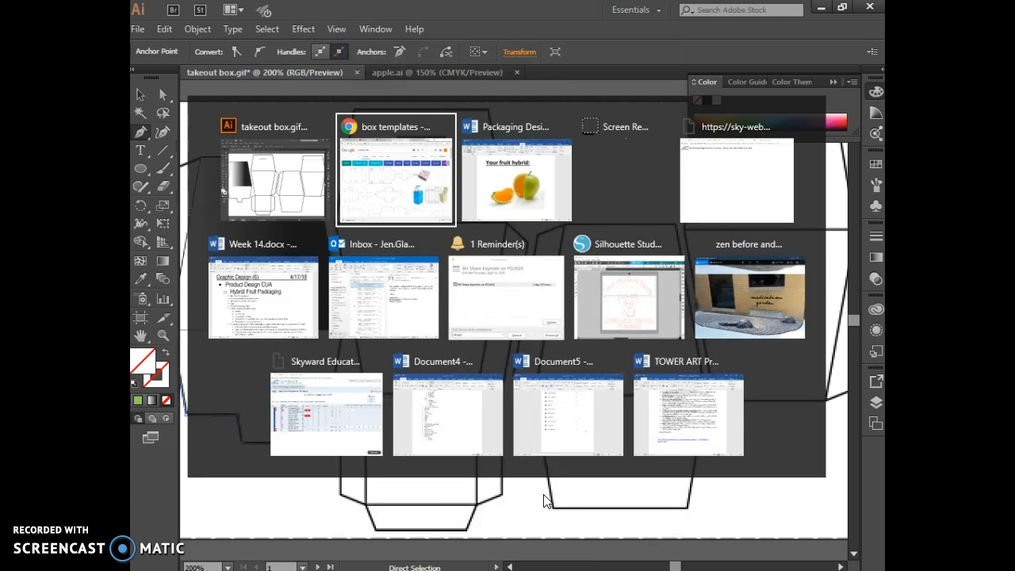
pyautogui.hotkey('ctrl', 'a')
pyautogui.write('sk')
pyautogui.press('BackSpace')
pyautogui.press('BackSpace')
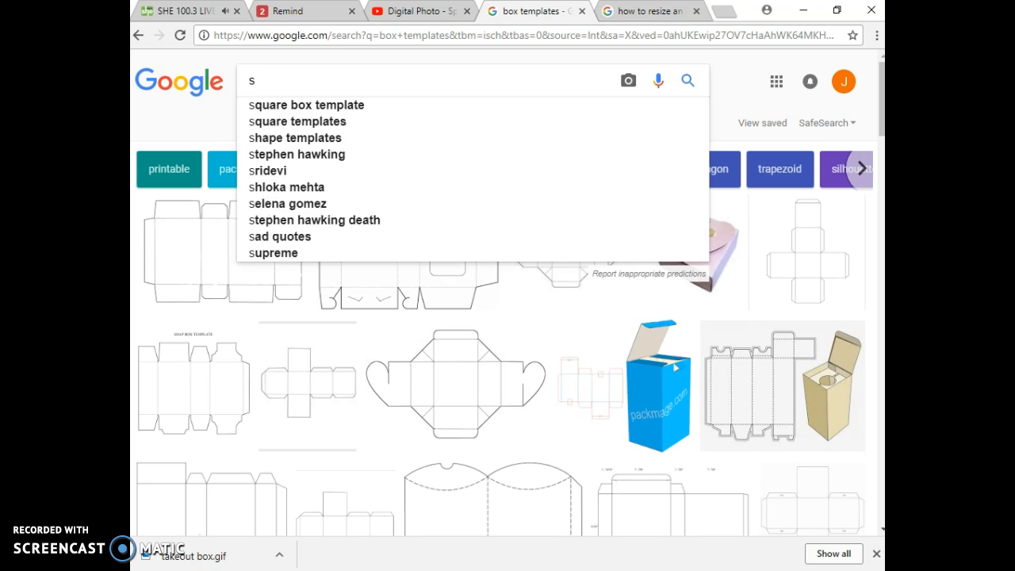
pyautogui.write('scan code')
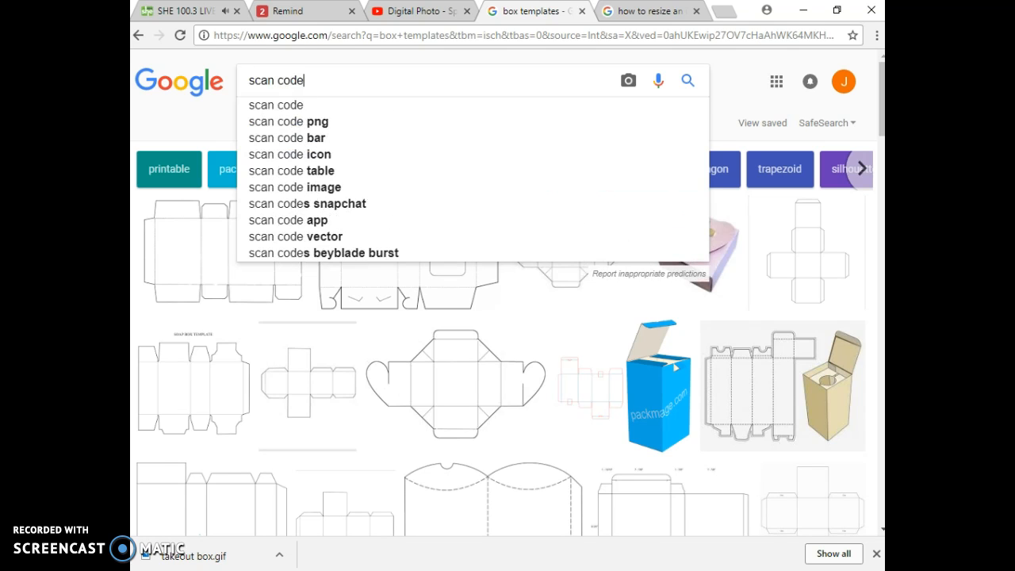
pyautogui.press('Return')
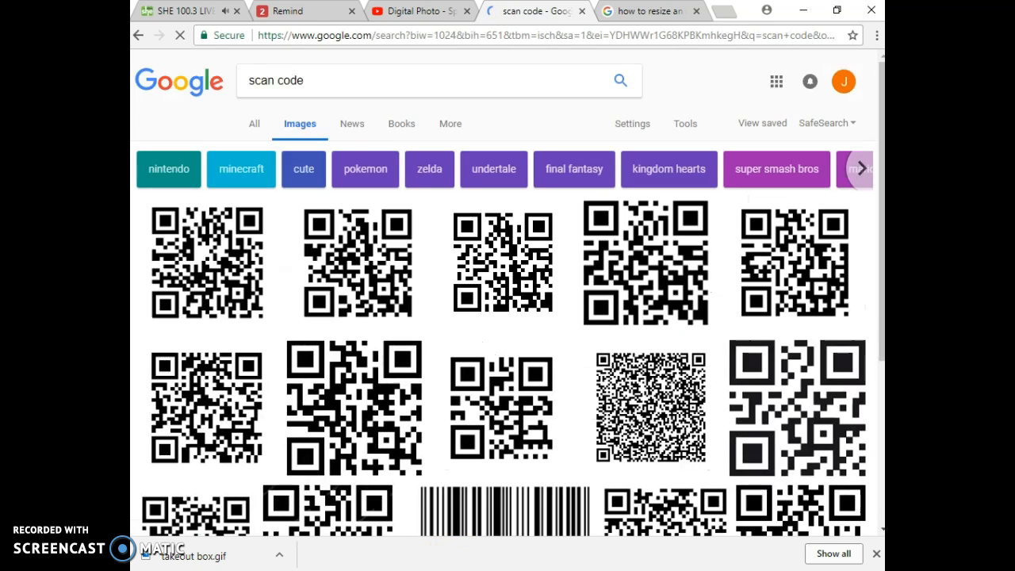
# Step: Search Google Images for "bar code" instead and limit the usage rights to Labeled for reuse
pyautogui.doubleClick(259, 81)
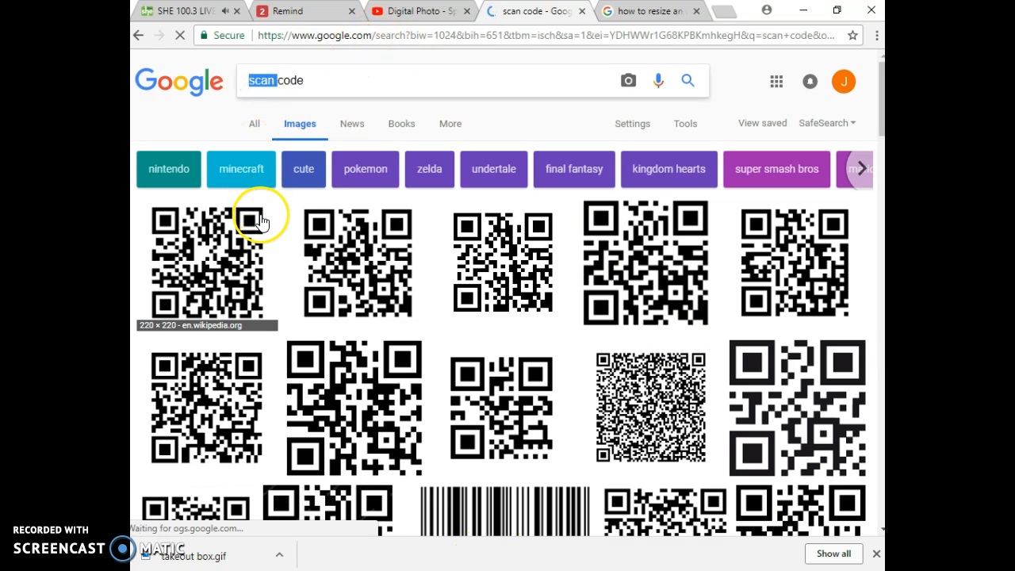
pyautogui.write('bar')
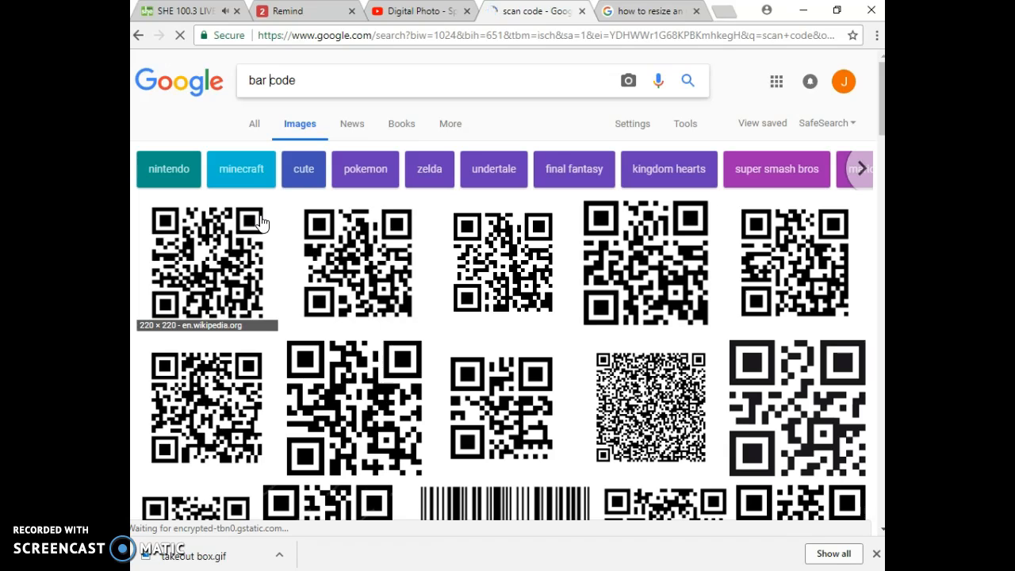
pyautogui.click(282, 222)
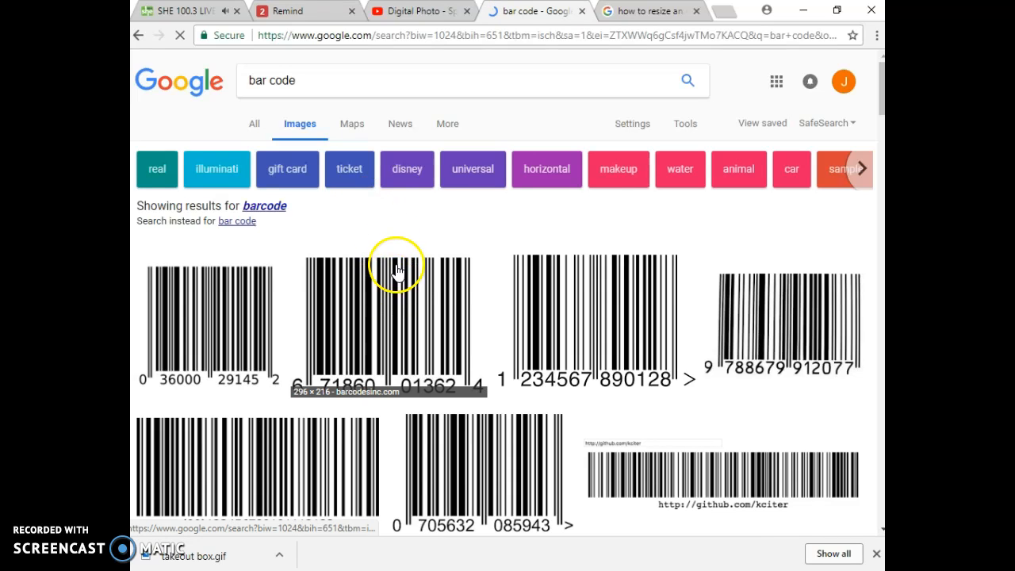
pyautogui.click(690, 131)
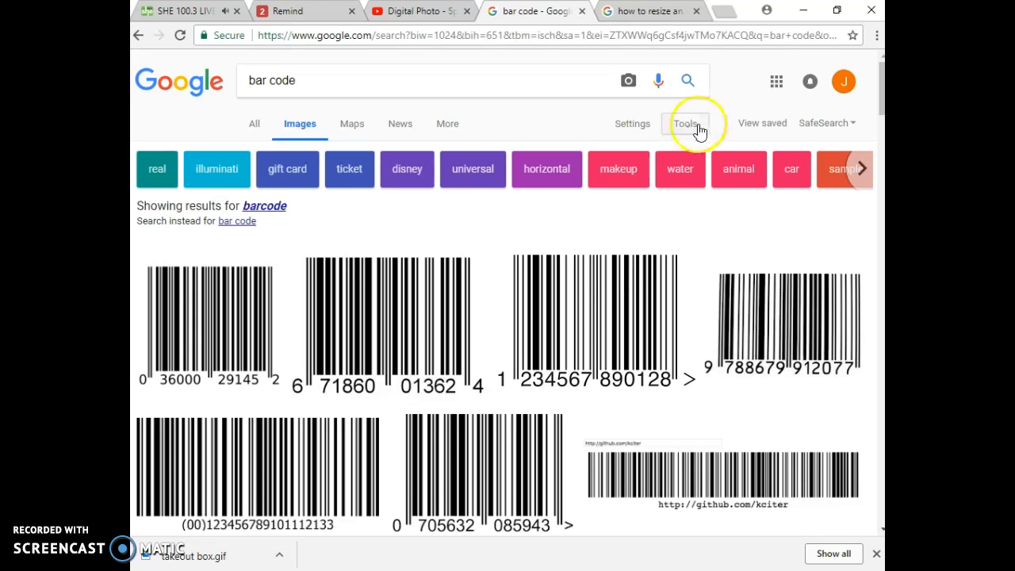
pyautogui.click(386, 150)
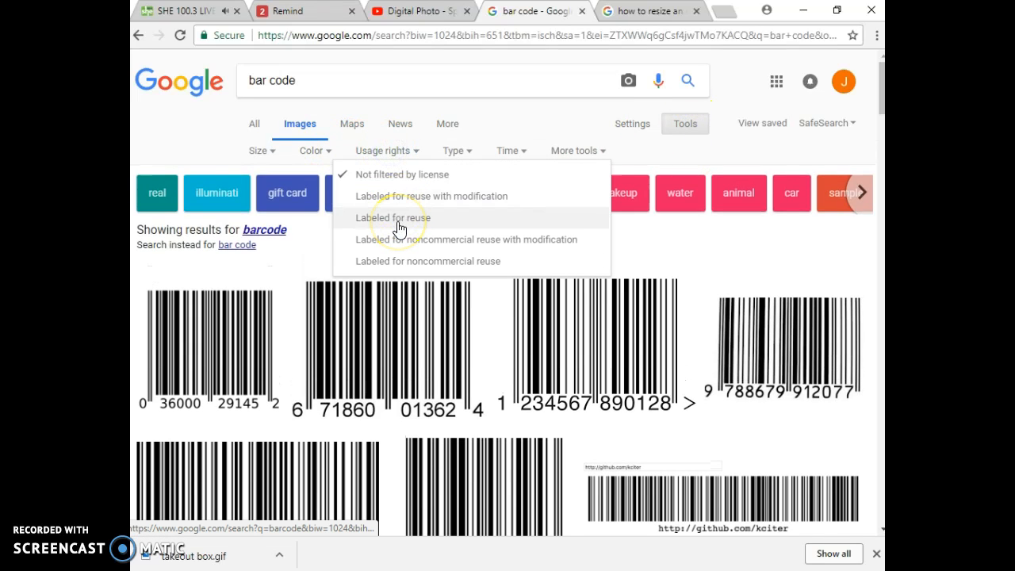
pyautogui.click(396, 223)
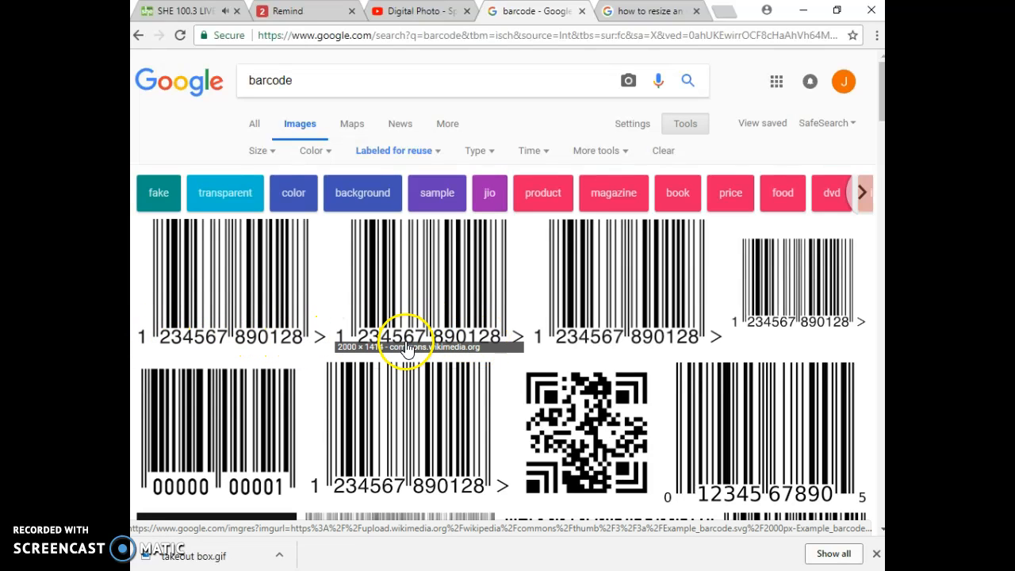
# Step: Browse the reusable barcode images for one that suits the packaging
pyautogui.scroll(-3, 793, 464)
pyautogui.scroll(-2, 750, 421)
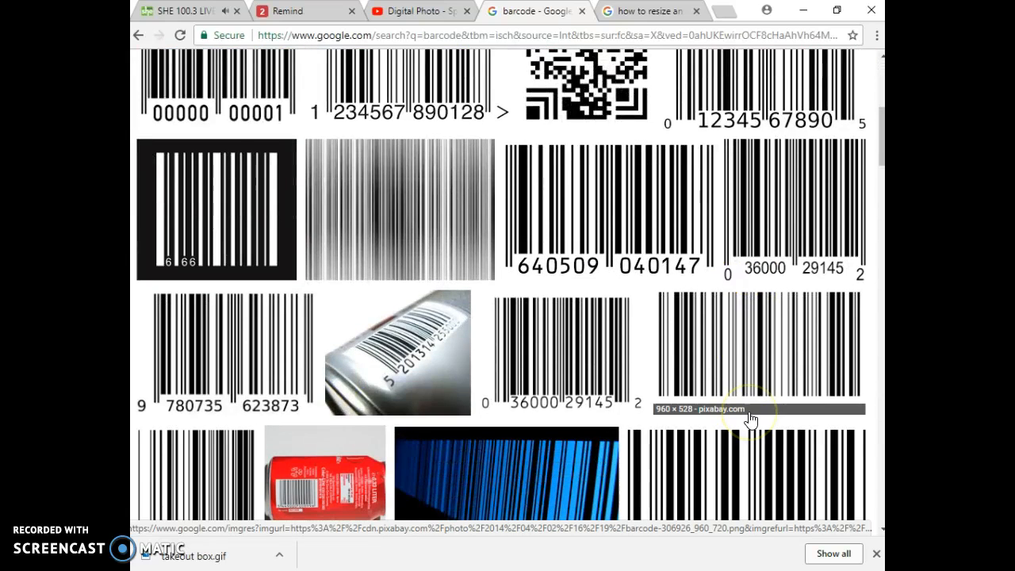
pyautogui.scroll(-1, 747, 424)
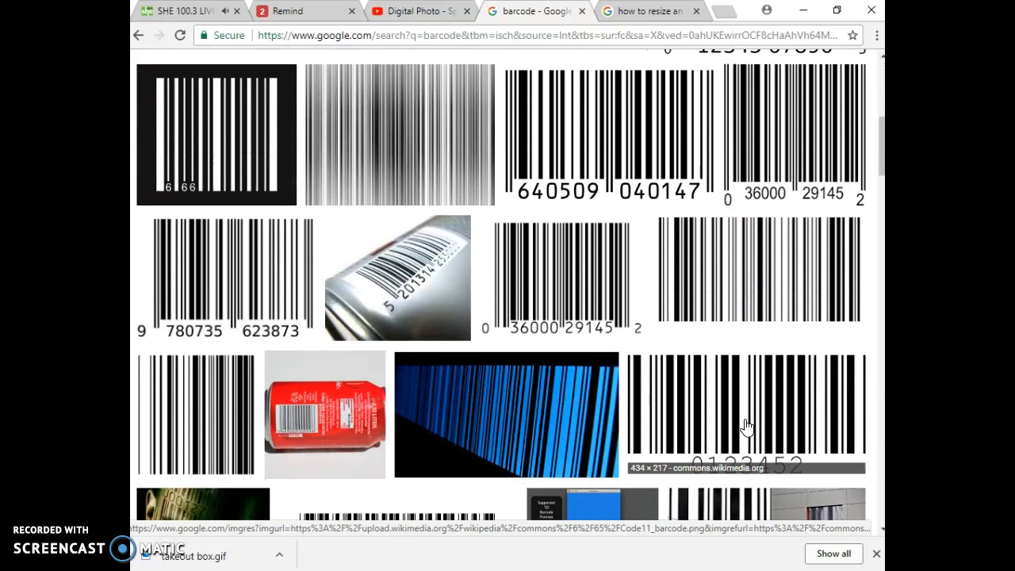
pyautogui.click(738, 413)
pyautogui.click(721, 441)
pyautogui.scroll(5, 722, 446)
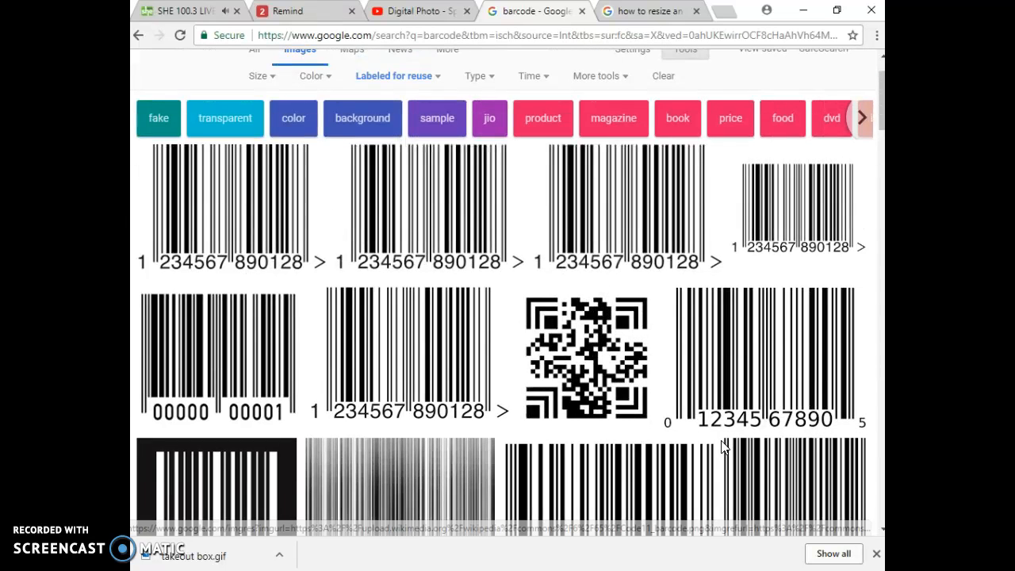
pyautogui.scroll(1, 721, 447)
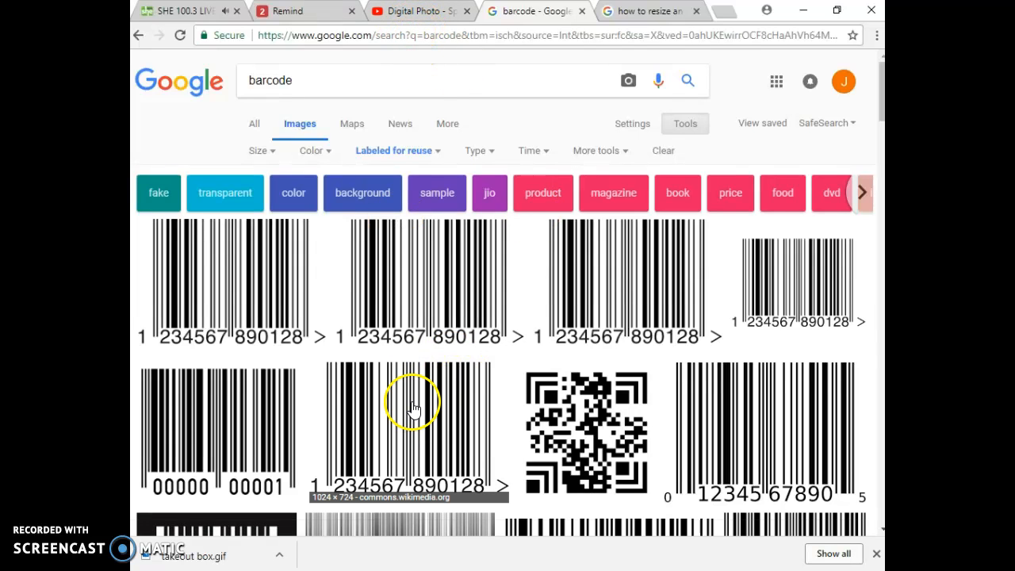
# Step: Switch to Illustrator and label the gradient-filled box panel "back" in a text frame about 0.94 by 0.31 in just below it
pyautogui.hotkey('alt', 'Tab')
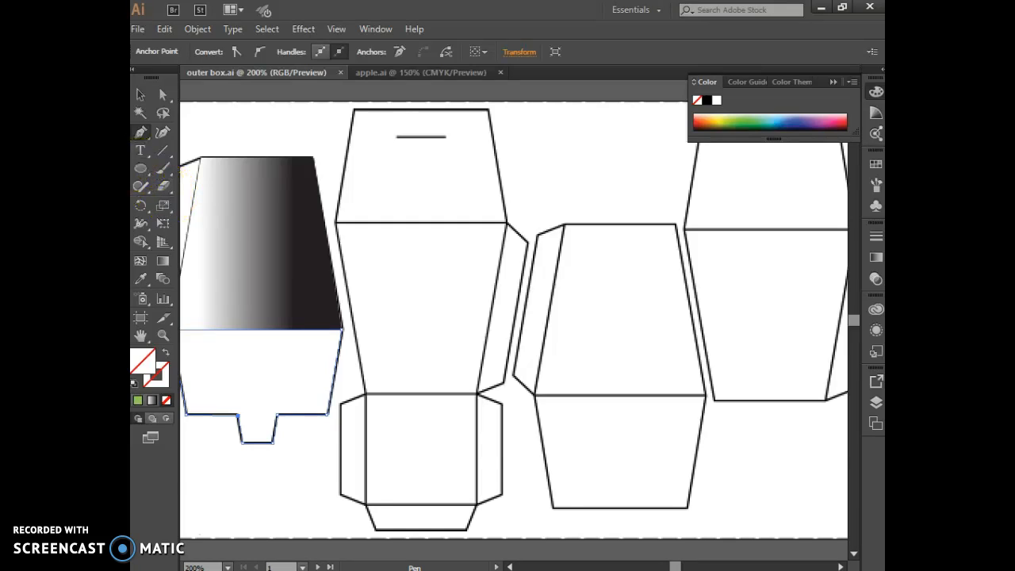
pyautogui.click(138, 150)
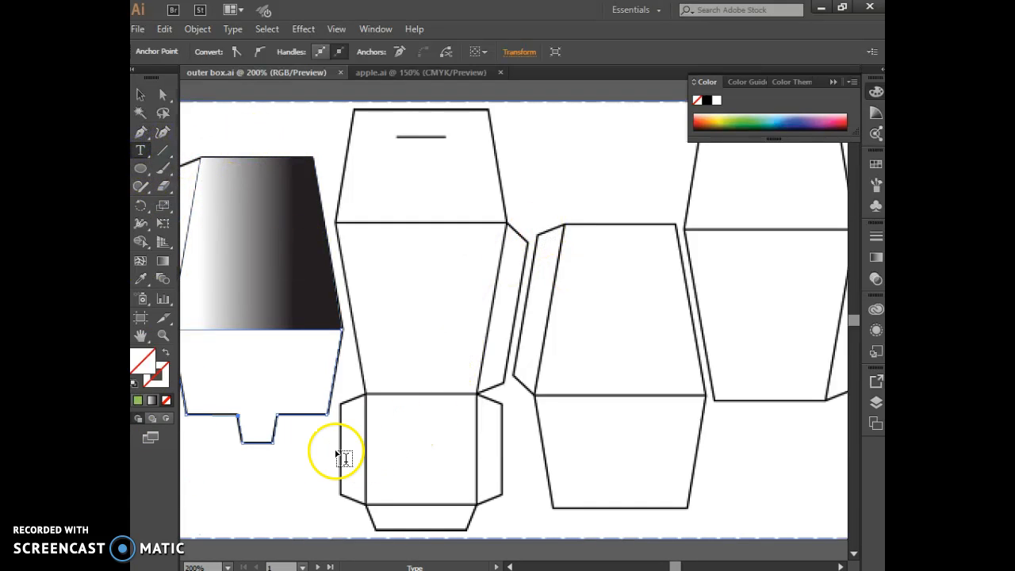
pyautogui.moveTo(211, 458); pyautogui.dragTo(314, 493)
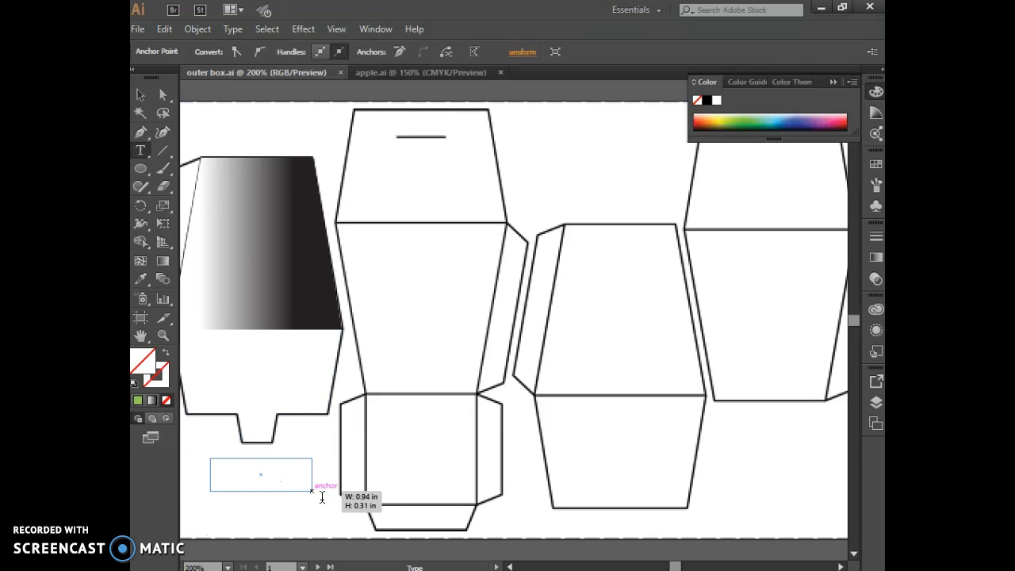
pyautogui.moveTo(322, 497); pyautogui.dragTo(307, 476)
pyautogui.write('back')
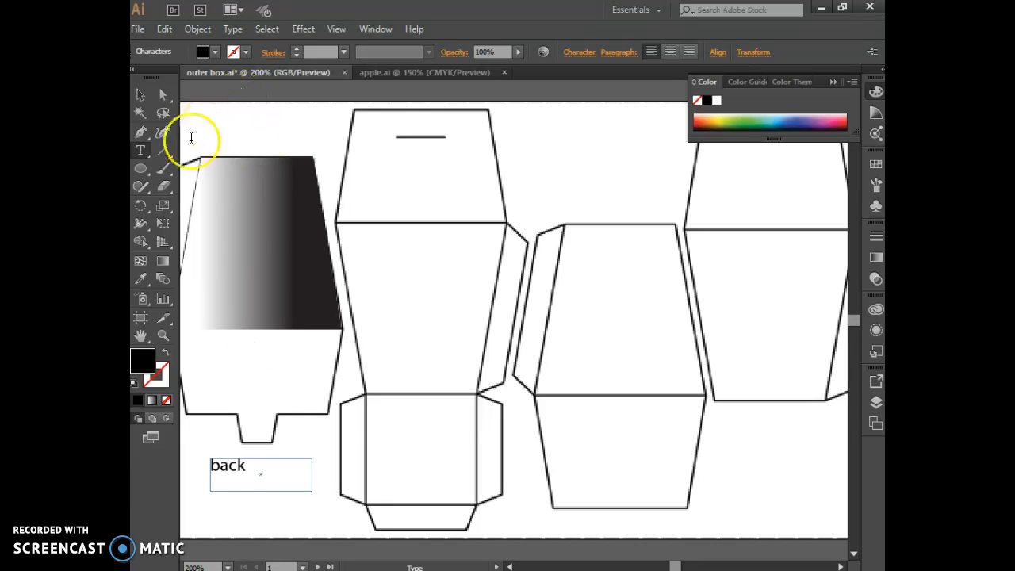
# Step: Add a small text frame beside the bottom flap of the panel with the handle slot and label it "front"
pyautogui.click(143, 152)
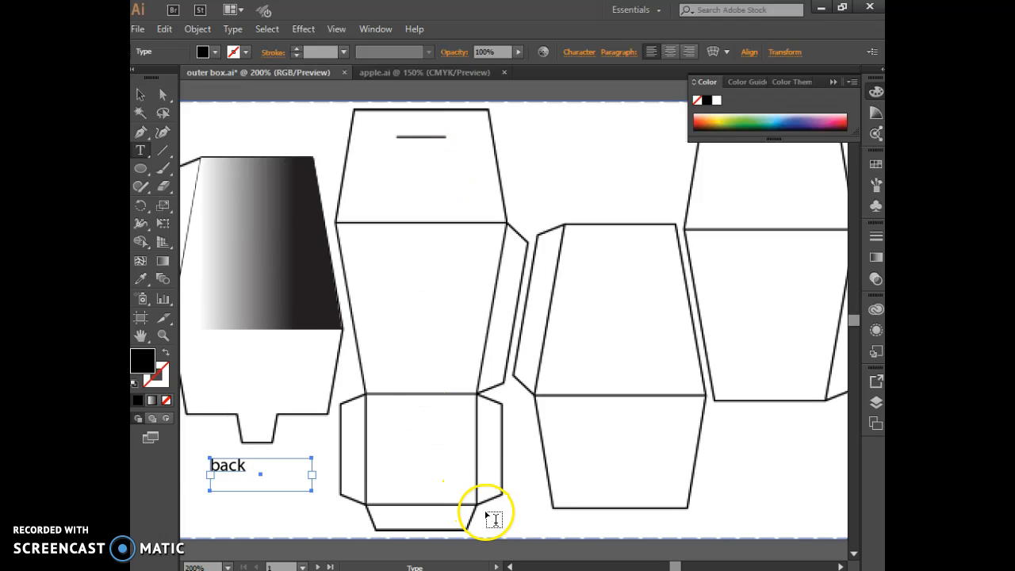
pyautogui.moveTo(481, 512); pyautogui.dragTo(553, 529)
pyautogui.write('front')
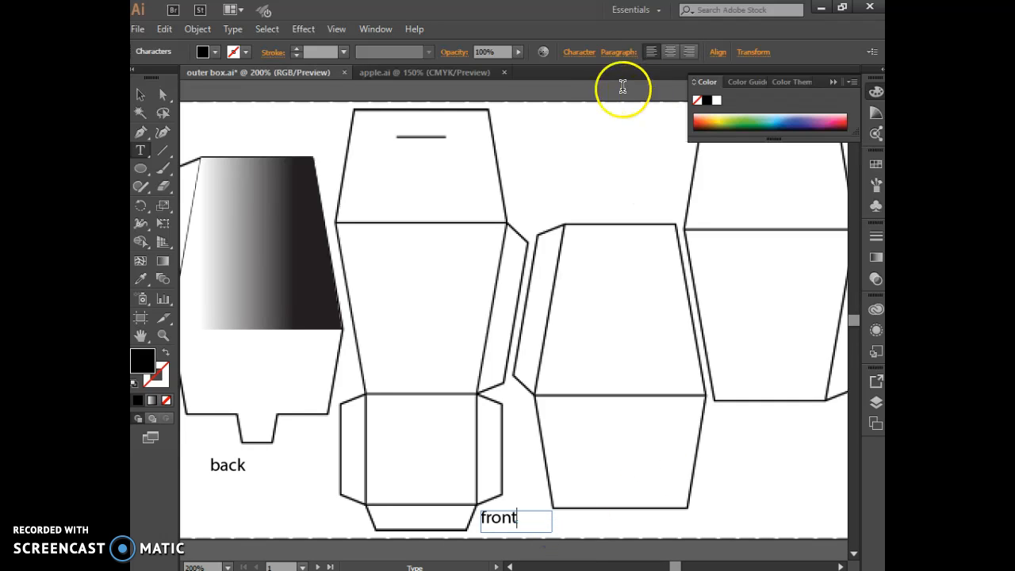
# Step: Add a text frame above the third box panel, in the gap next to the front panel, and label it "left"
pyautogui.click(580, 155)
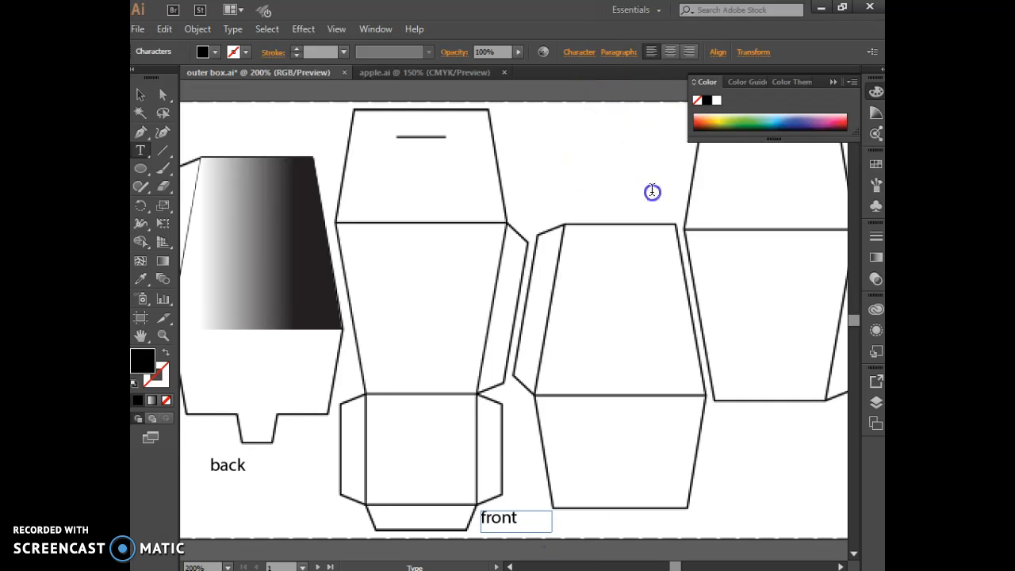
pyautogui.click(142, 152)
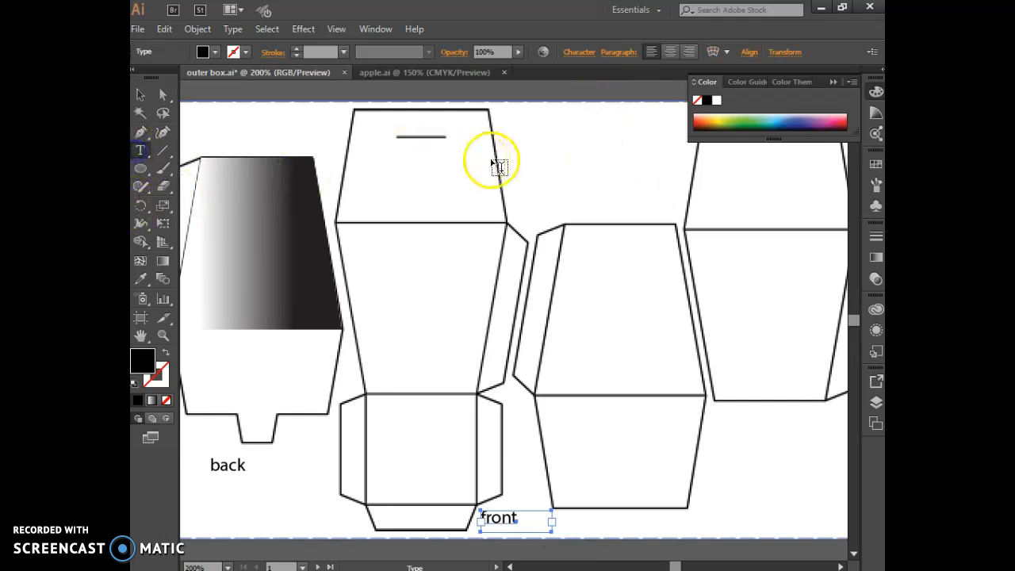
pyautogui.moveTo(599, 178); pyautogui.dragTo(664, 198)
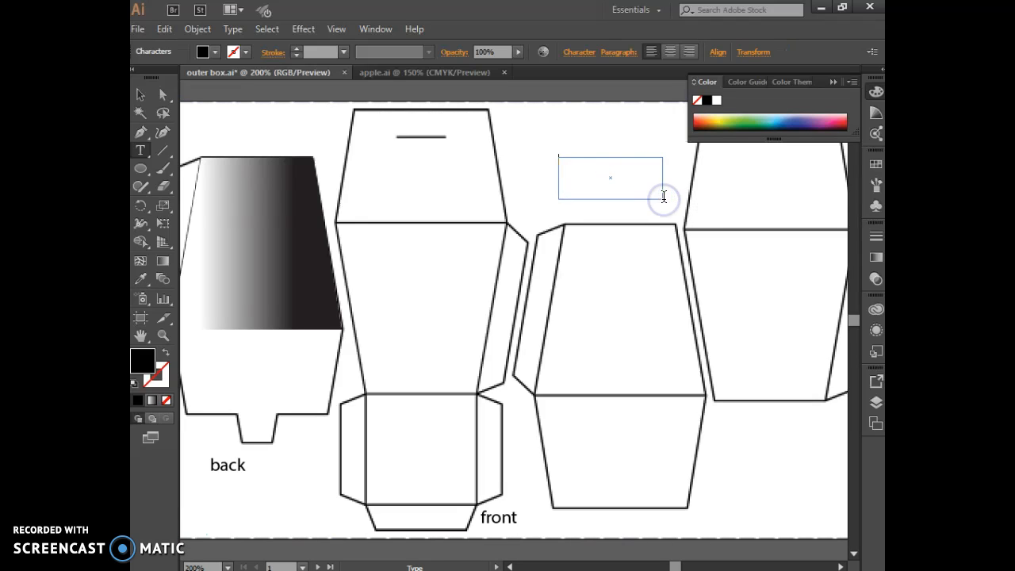
# Step: Draw a text frame for a label just beneath the fourth box panel
pyautogui.click(740, 426)
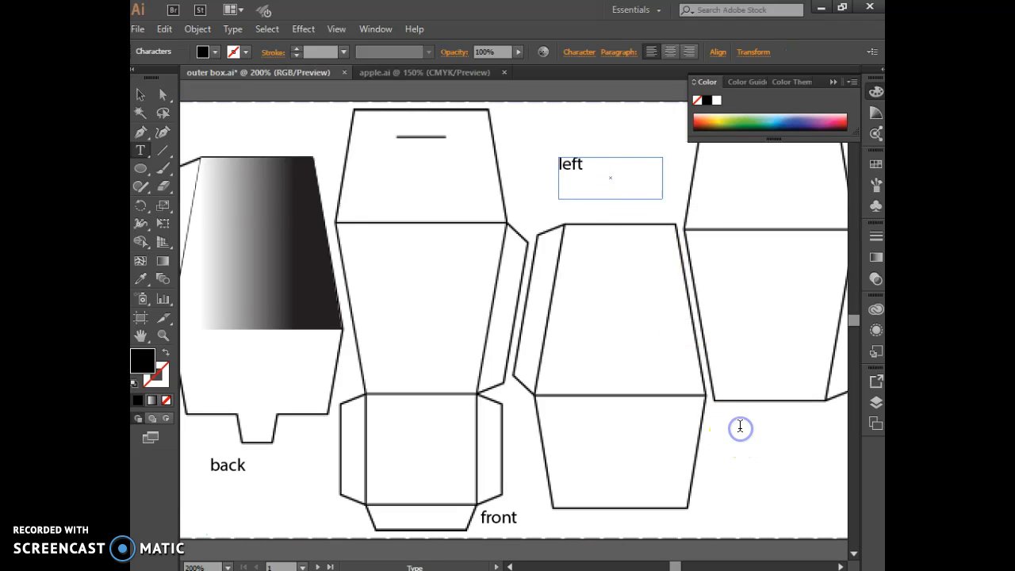
pyautogui.click(141, 151)
pyautogui.moveTo(731, 413); pyautogui.dragTo(814, 448)
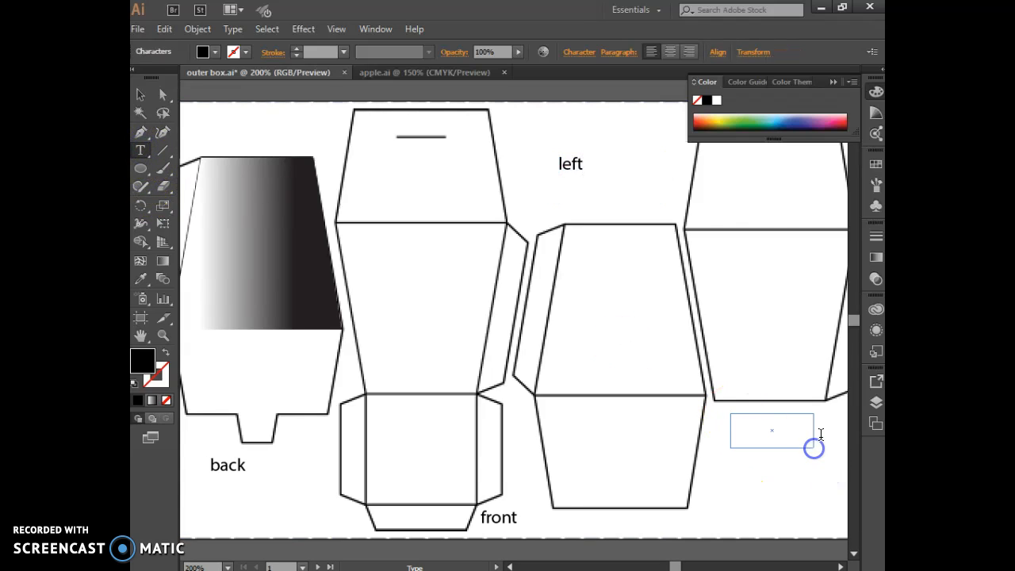